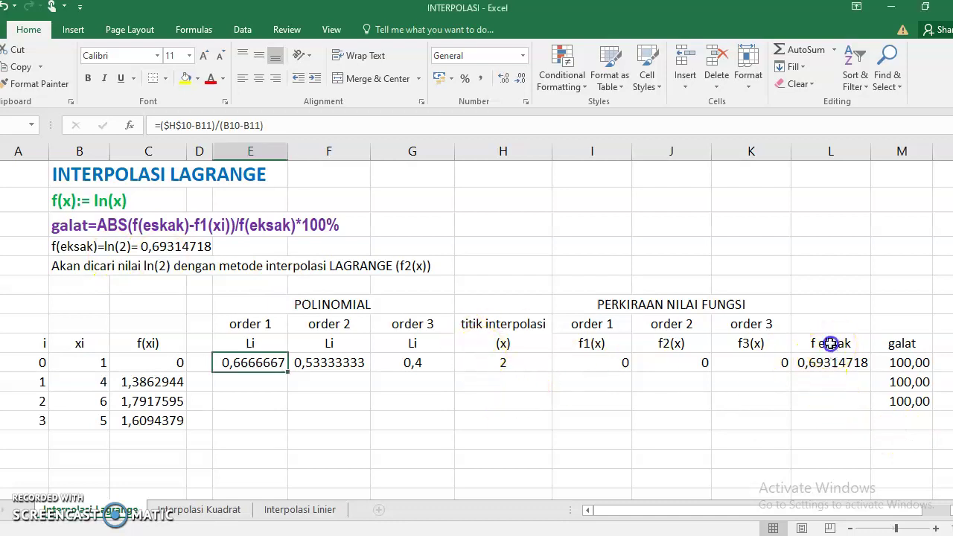
# Inspect the exact ln(2) formula, the interpolation point x = 2 and the first xi value.
pyautogui.click(819, 364)
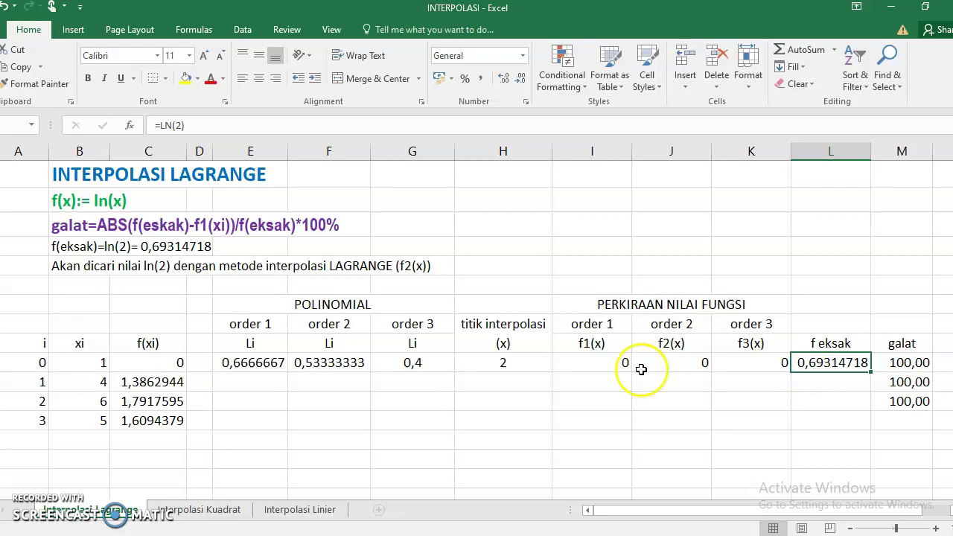
pyautogui.click(484, 366)
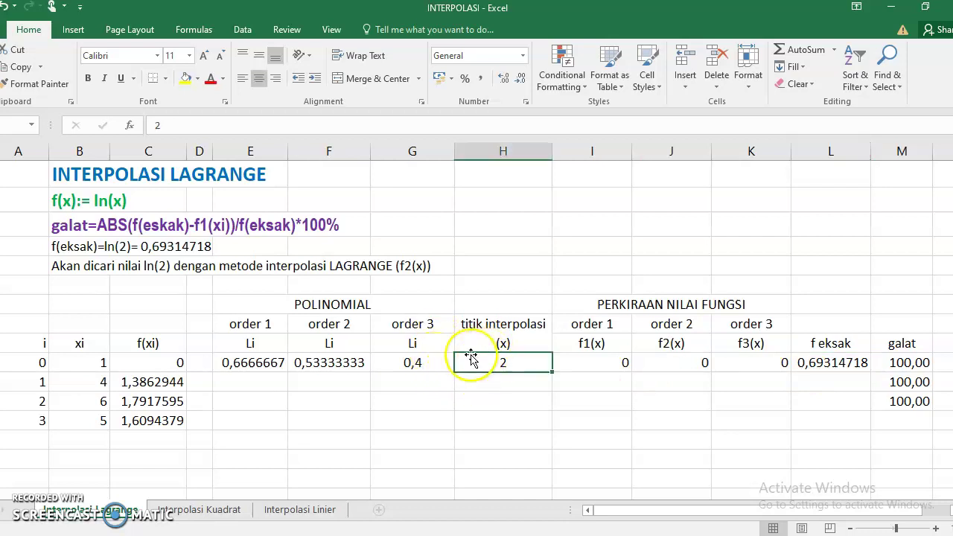
pyautogui.click(88, 365)
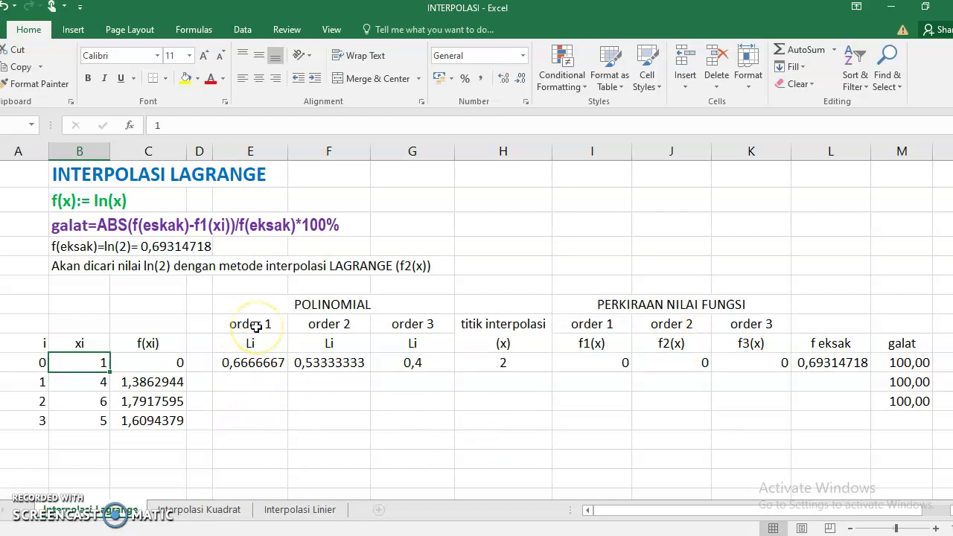
# Clear the i, xi and f(xi) cells of the last two data rows (A12:C13).
pyautogui.moveTo(39, 402)
pyautogui.mouseDown()
pyautogui.moveTo(148, 422)
pyautogui.moveTo(178, 402)
pyautogui.mouseUp()
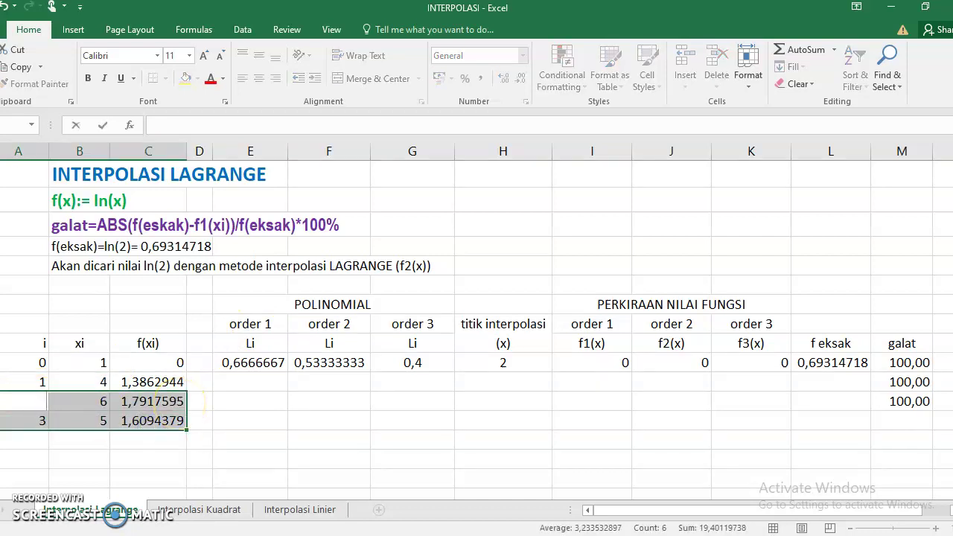
pyautogui.click(42, 420)
pyautogui.press('Delete')
pyautogui.click(85, 403)
pyautogui.press('Delete')
pyautogui.click(91, 423)
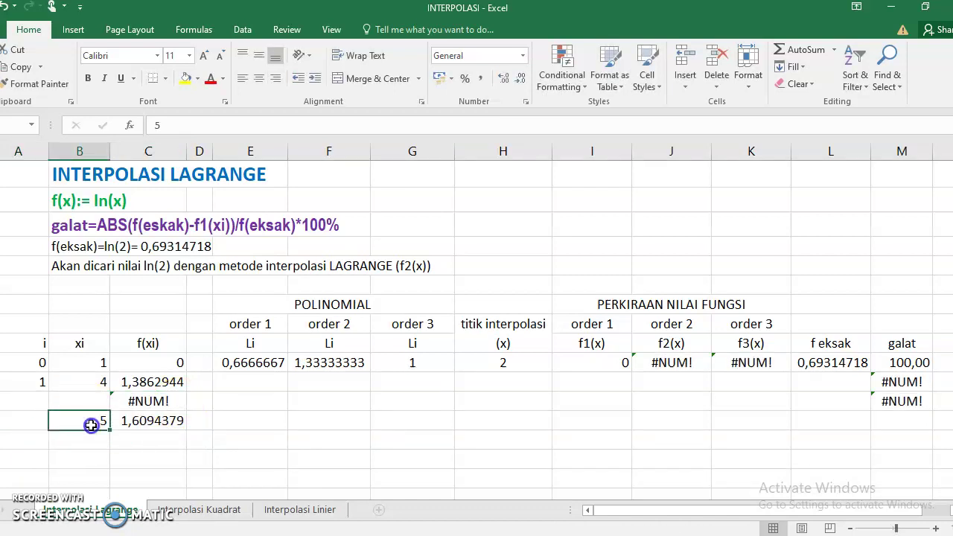
pyautogui.press('Delete')
pyautogui.click(138, 403)
pyautogui.press('Delete')
pyautogui.click(141, 423)
pyautogui.press('Delete')
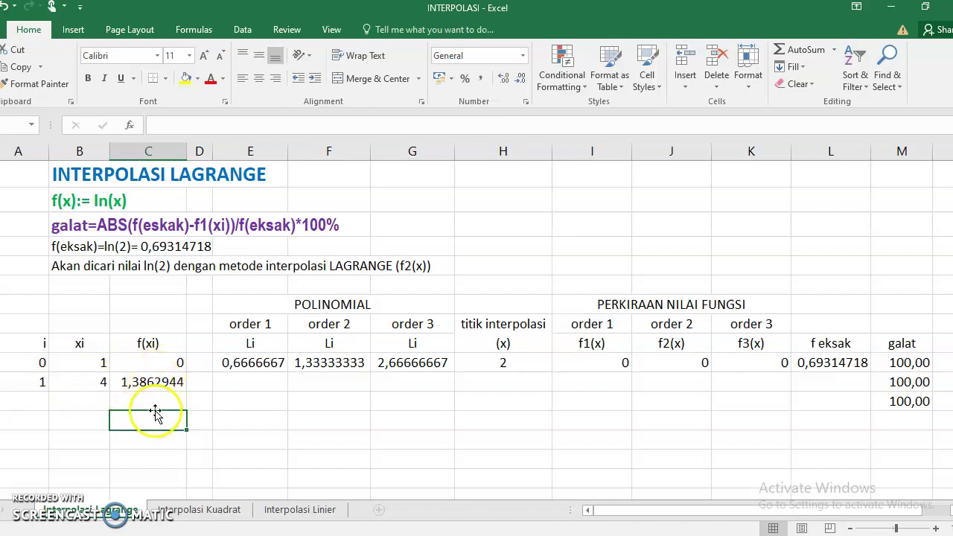
# Enter =LN(B10) in C10 and fill it down to C11, giving 0 and 1,3862944.
pyautogui.click(153, 387)
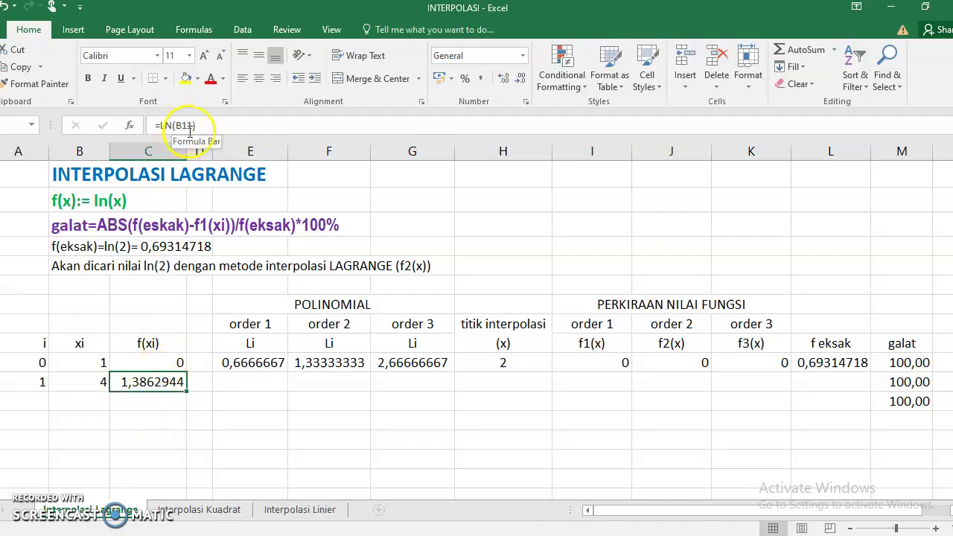
pyautogui.click(160, 361)
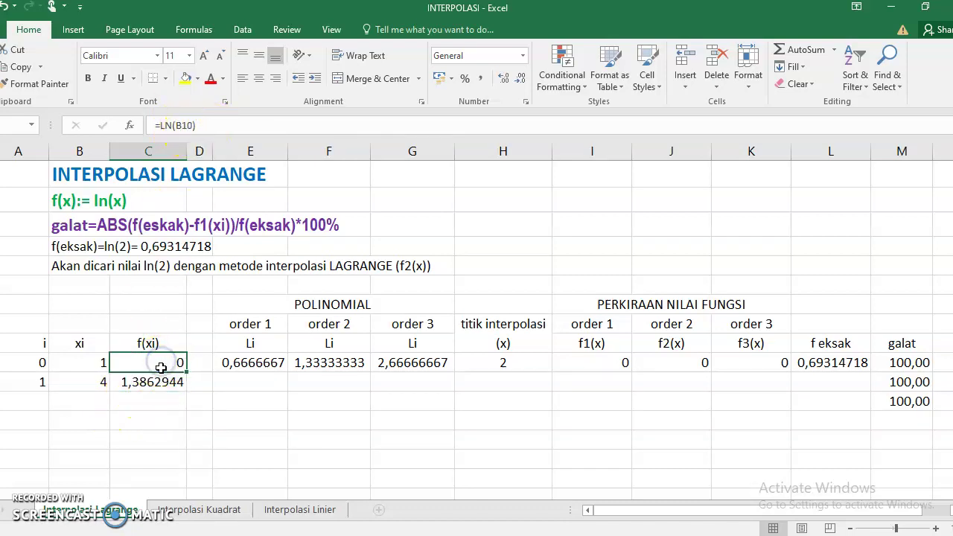
pyautogui.write('=ln')
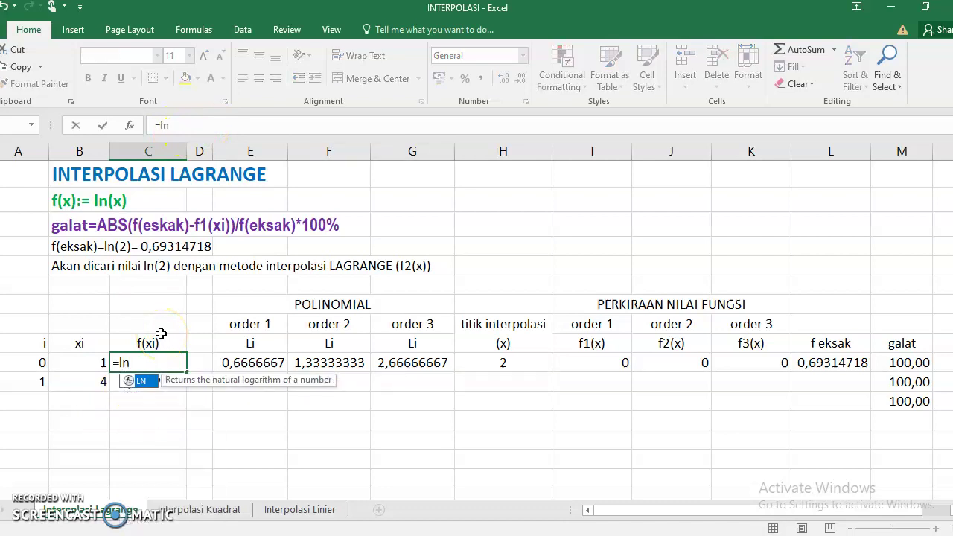
pyautogui.write('(')
pyautogui.click(88, 368)
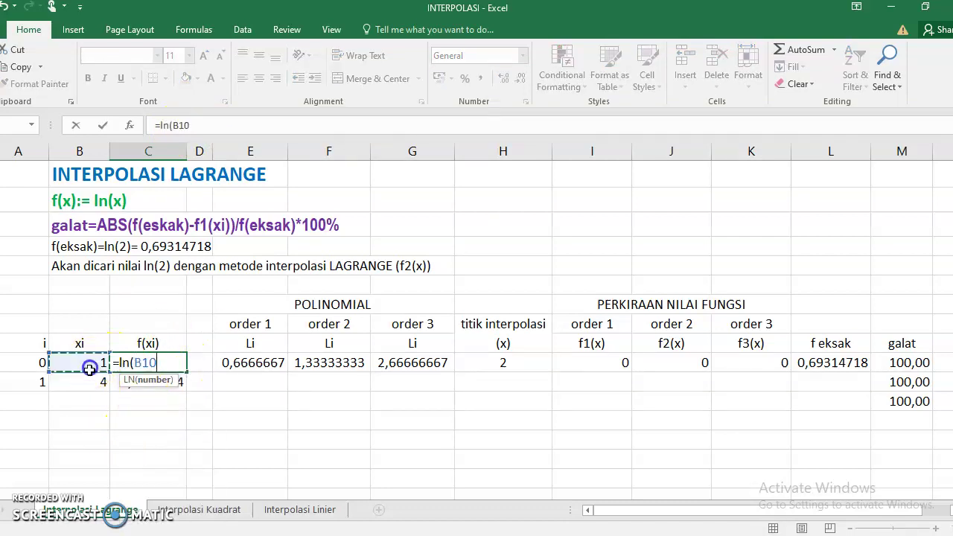
pyautogui.press('Return')
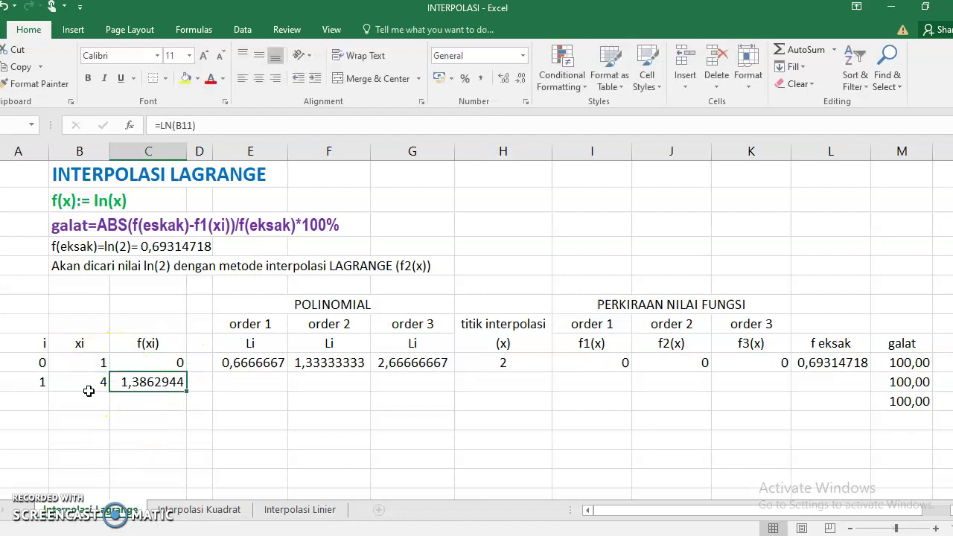
pyautogui.click(173, 363)
pyautogui.moveTo(185, 371); pyautogui.dragTo(181, 388)
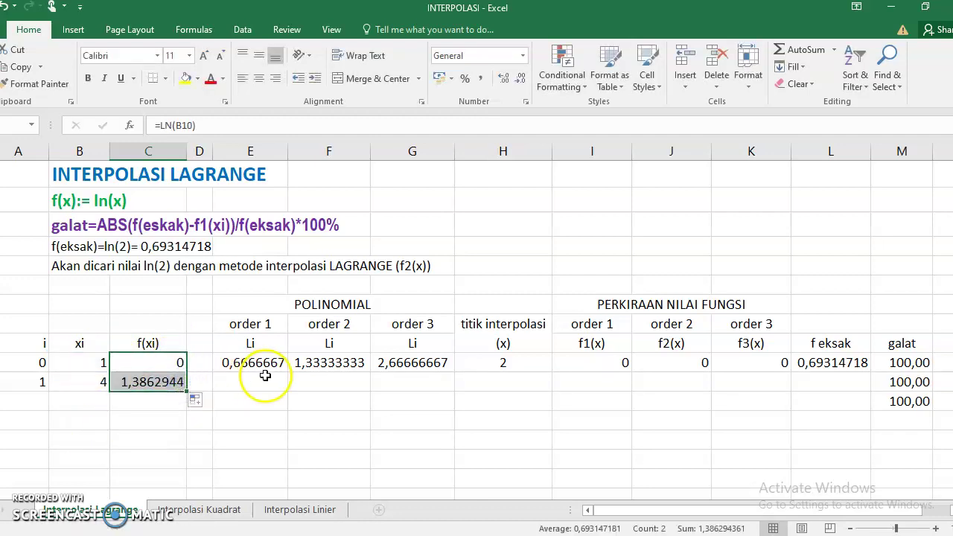
pyautogui.click(260, 364)
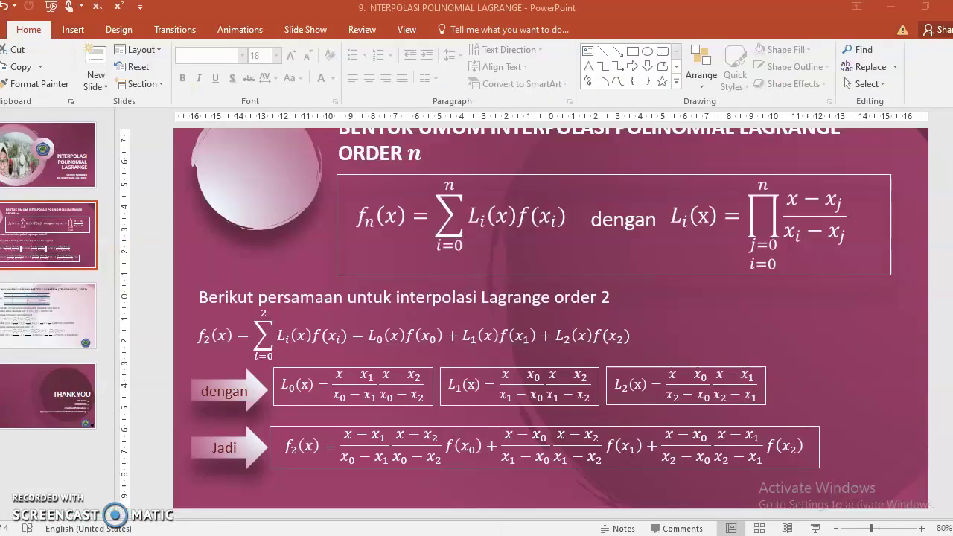
pyautogui.click(440, 506)
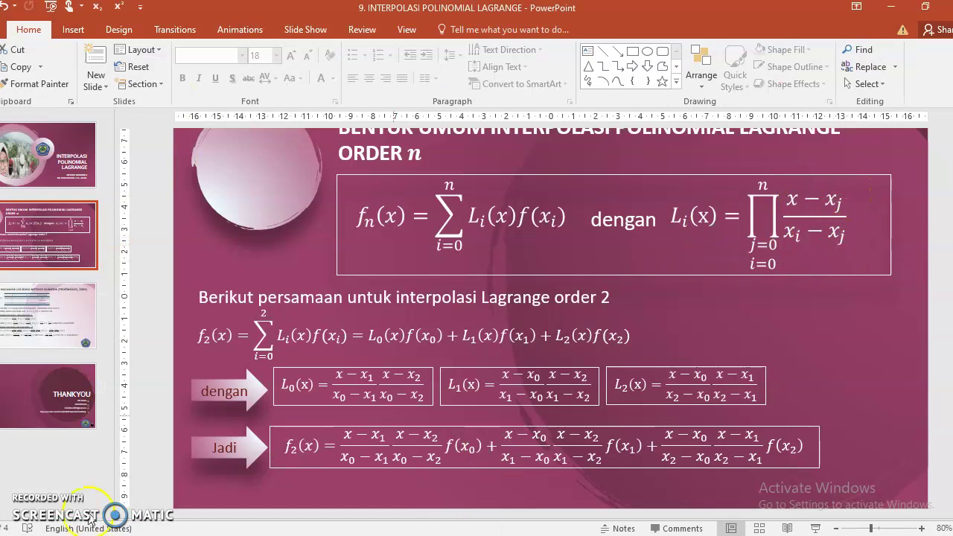
pyautogui.hotkey('alt', 'Tab')
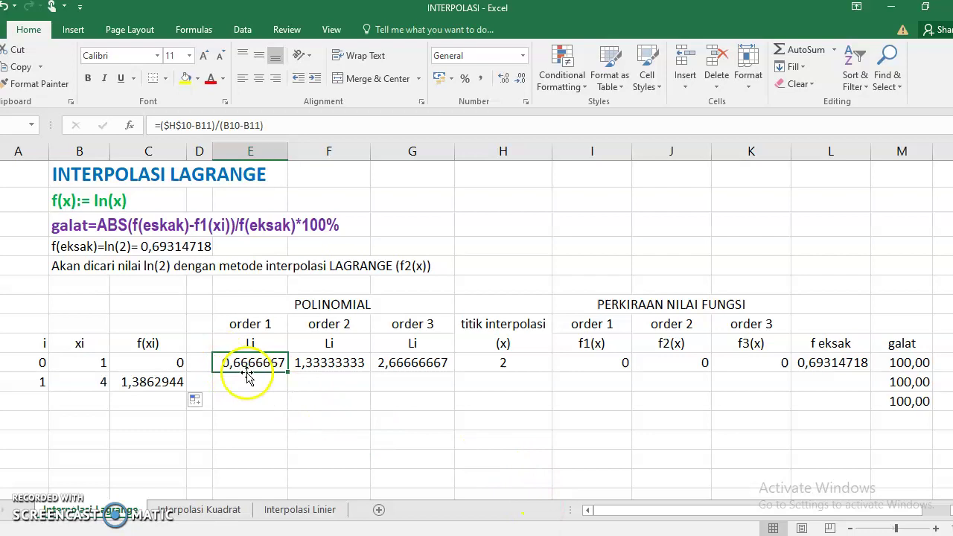
pyautogui.click(175, 125)
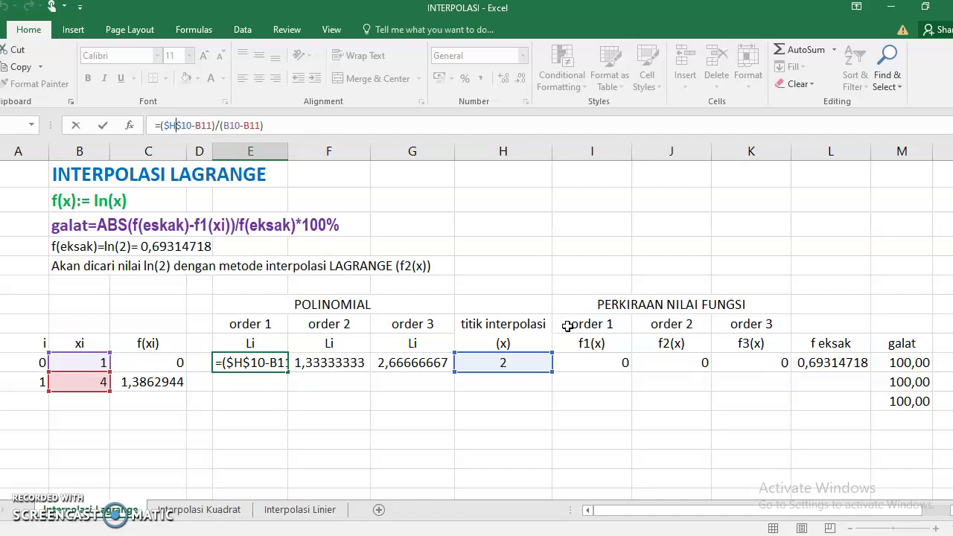
pyautogui.click(218, 117)
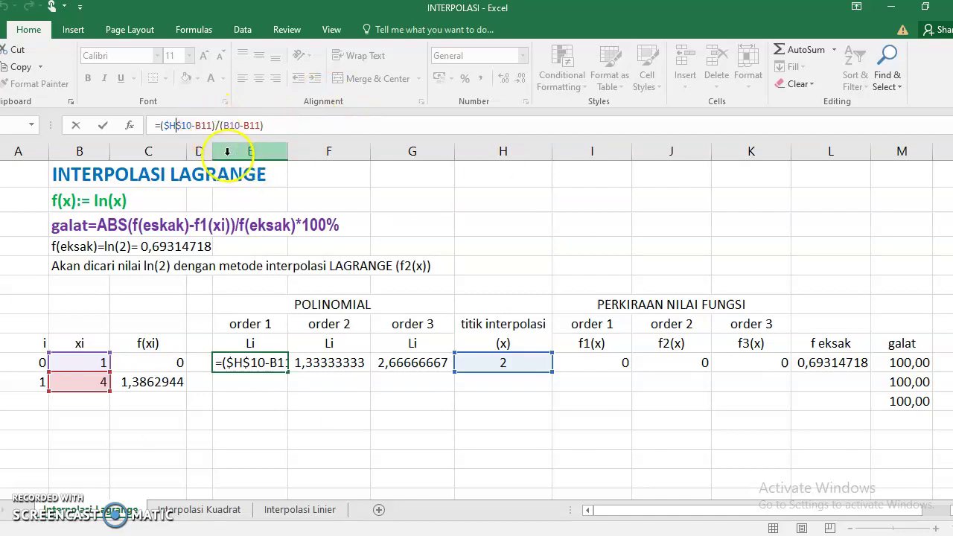
pyautogui.click(522, 366)
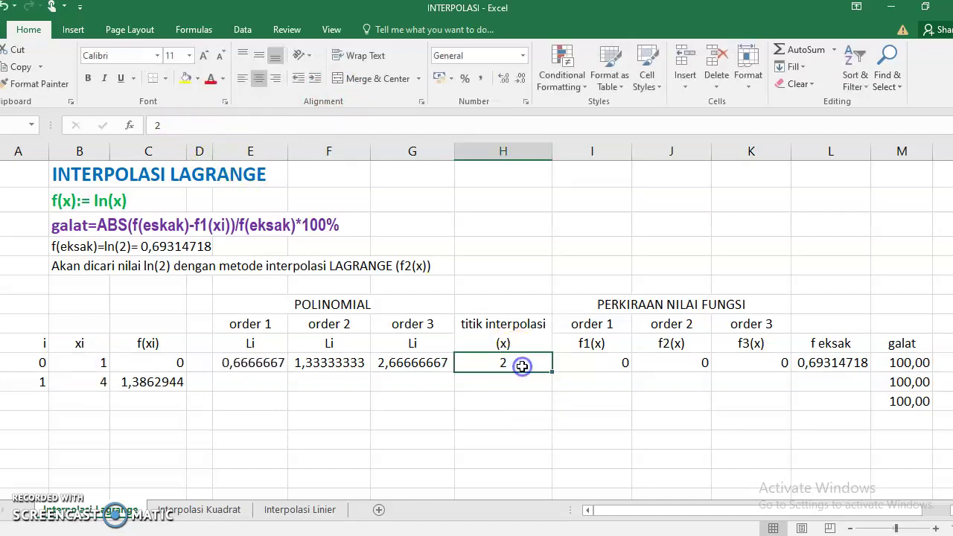
pyautogui.click(250, 370)
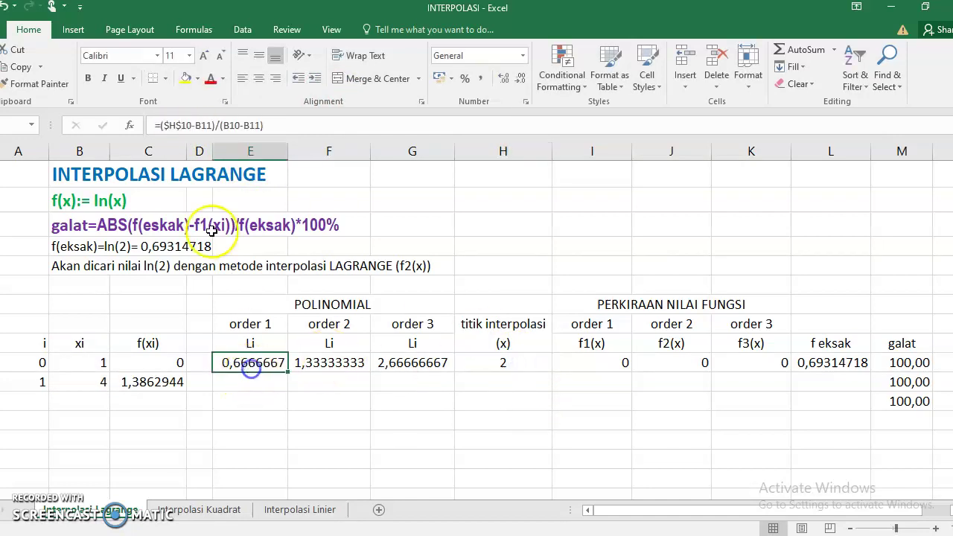
pyautogui.click(192, 125)
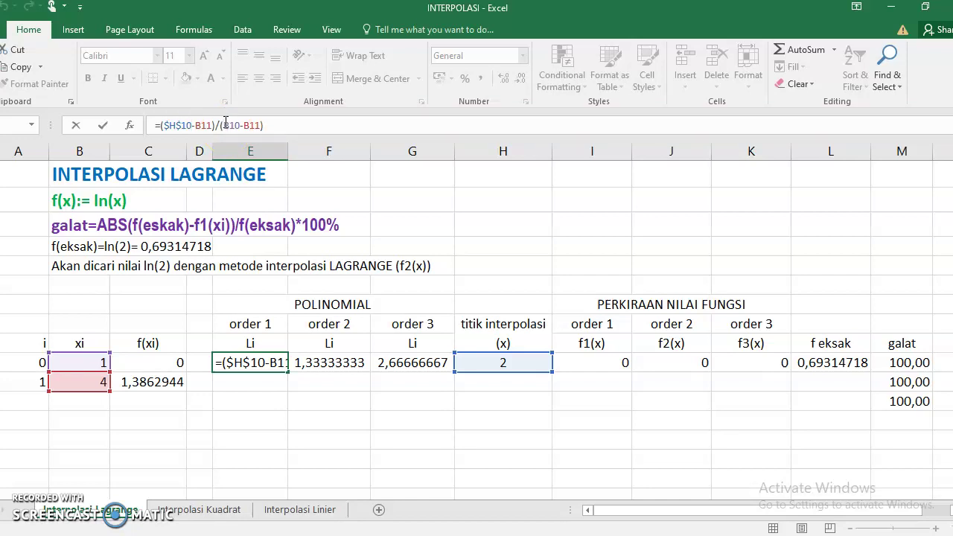
pyautogui.click(81, 363)
pyautogui.press('Return')
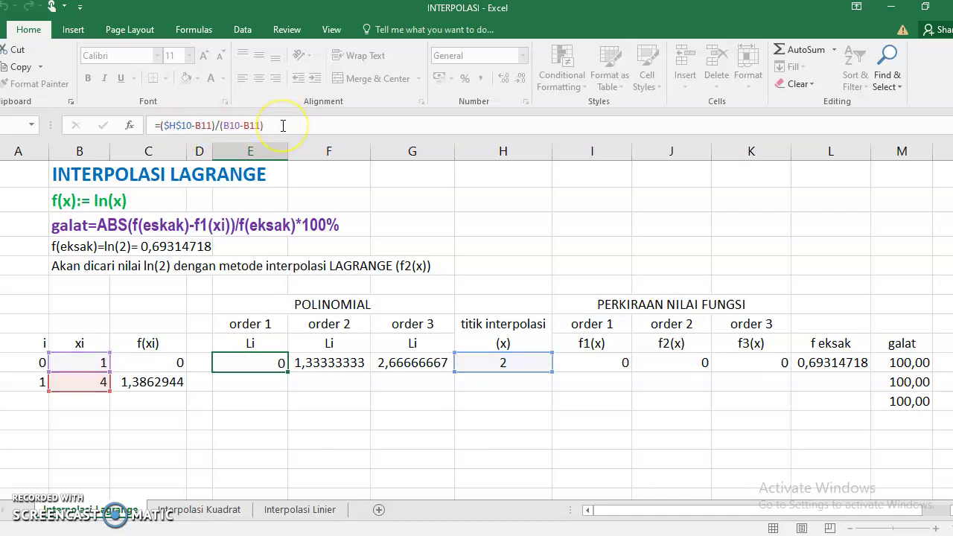
# Copy the order 1 Li formula from E10 into E11.
pyautogui.click(277, 363)
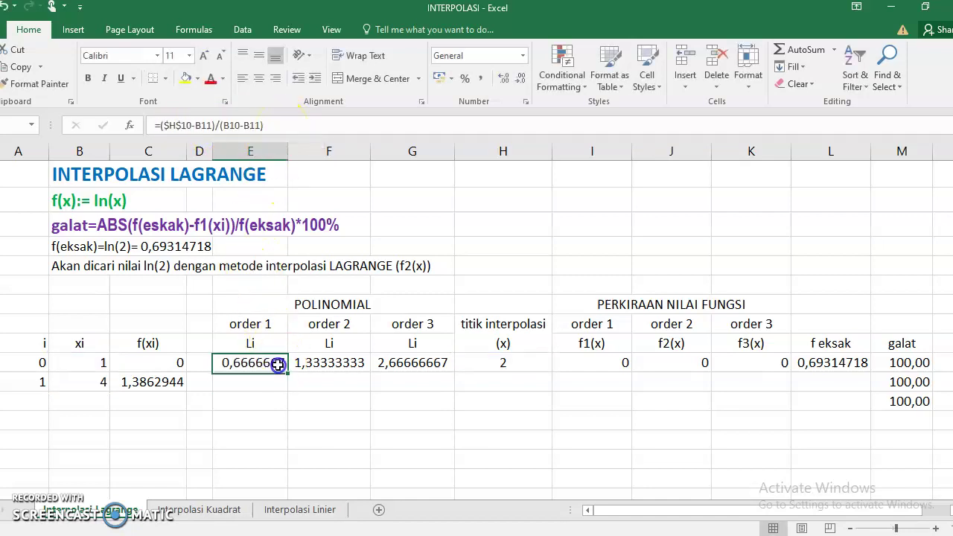
pyautogui.hotkey('ctrl', 'c')
pyautogui.click(263, 380)
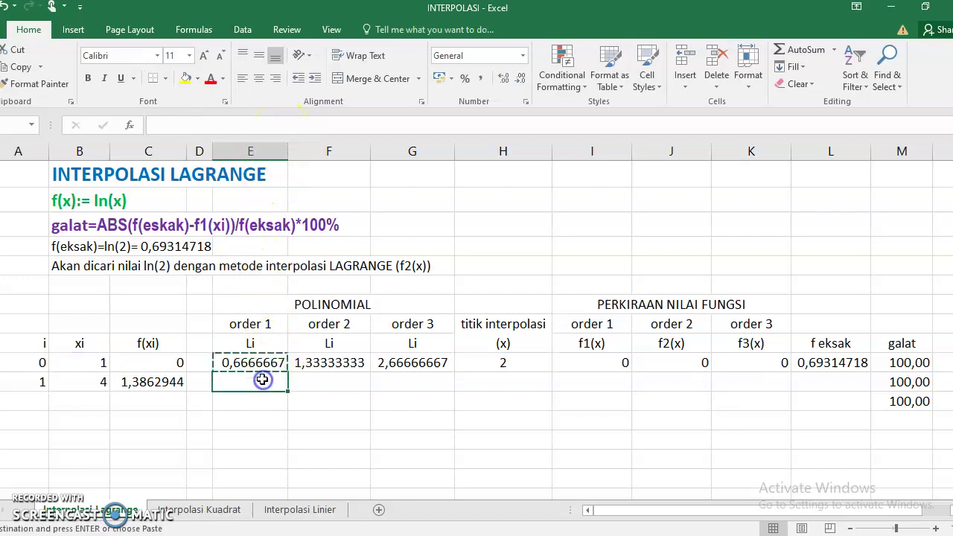
pyautogui.hotkey('ctrl', 'v')
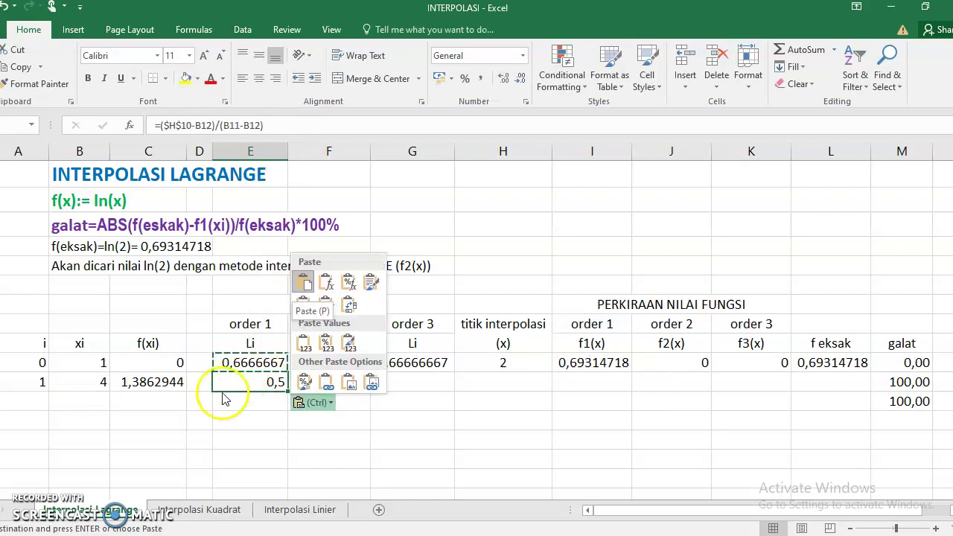
pyautogui.click(267, 381)
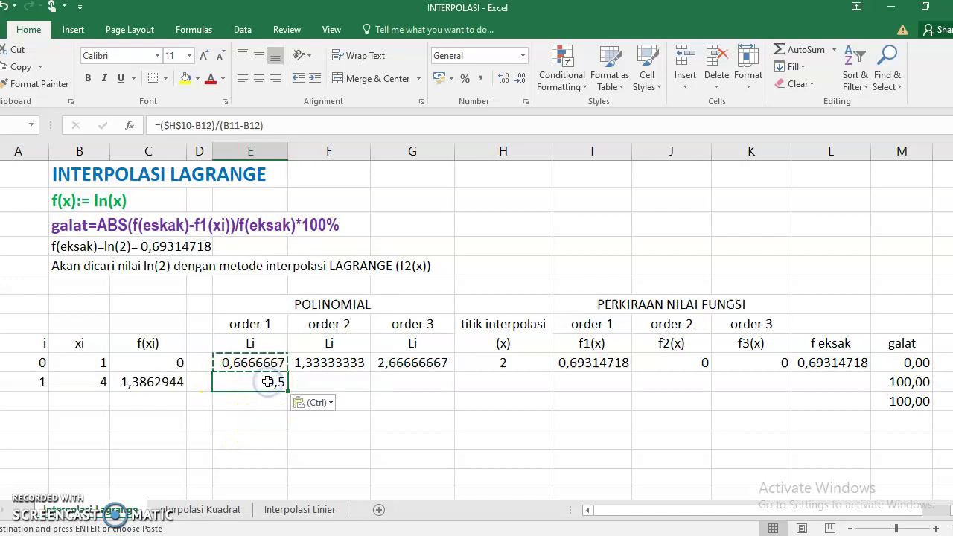
pyautogui.press('Escape')
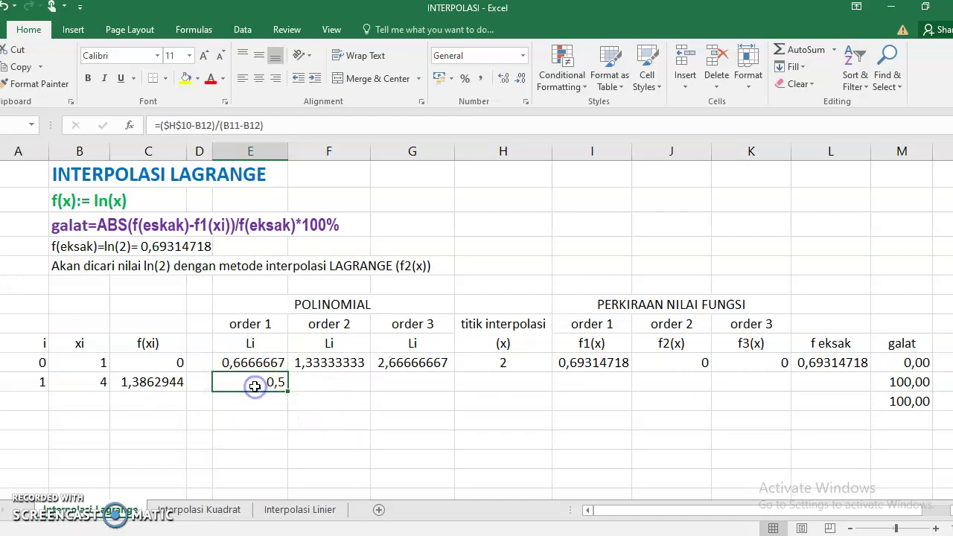
# Correct E11 to =($H$10-B10)/(B11-B10), so it shows 0,3333333.
pyautogui.click(255, 126)
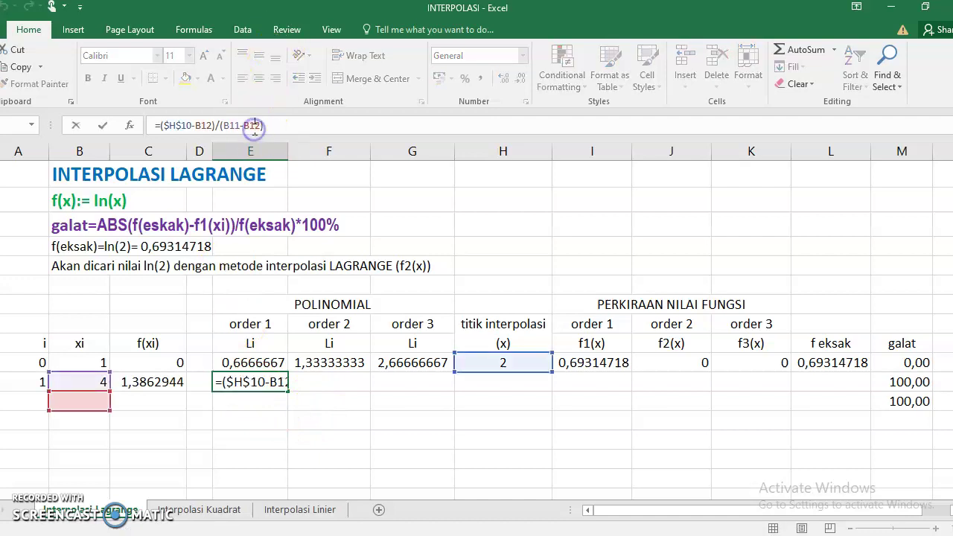
pyautogui.click(84, 360)
pyautogui.click(231, 128)
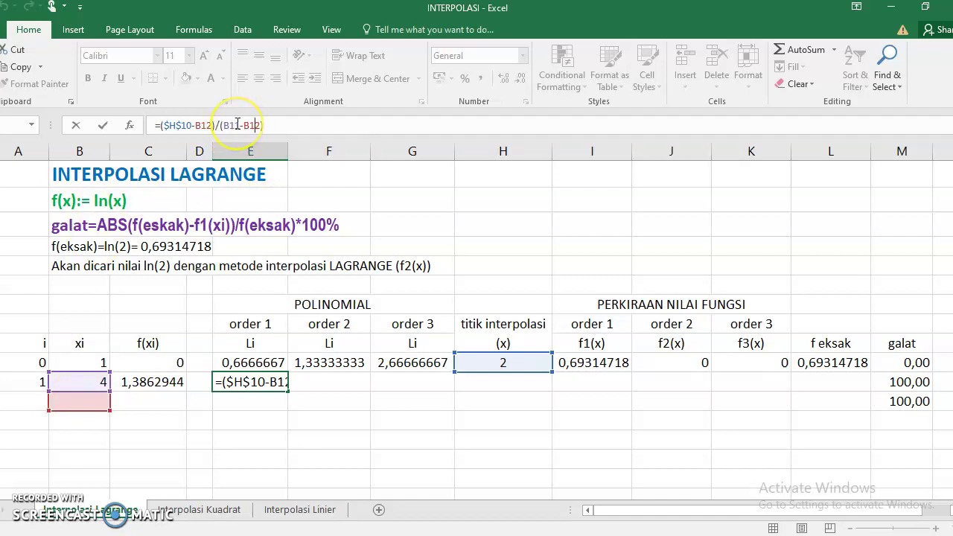
pyautogui.click(231, 380)
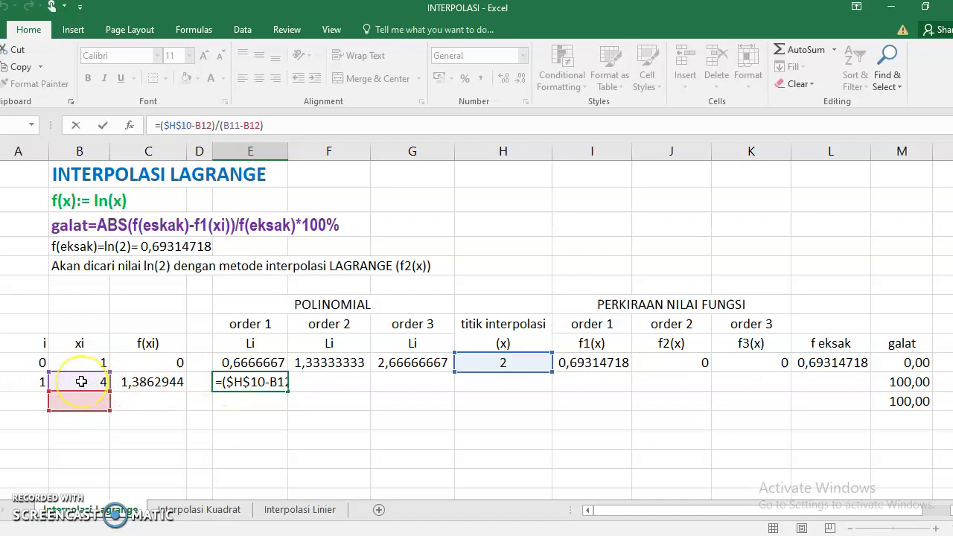
pyautogui.click(262, 125)
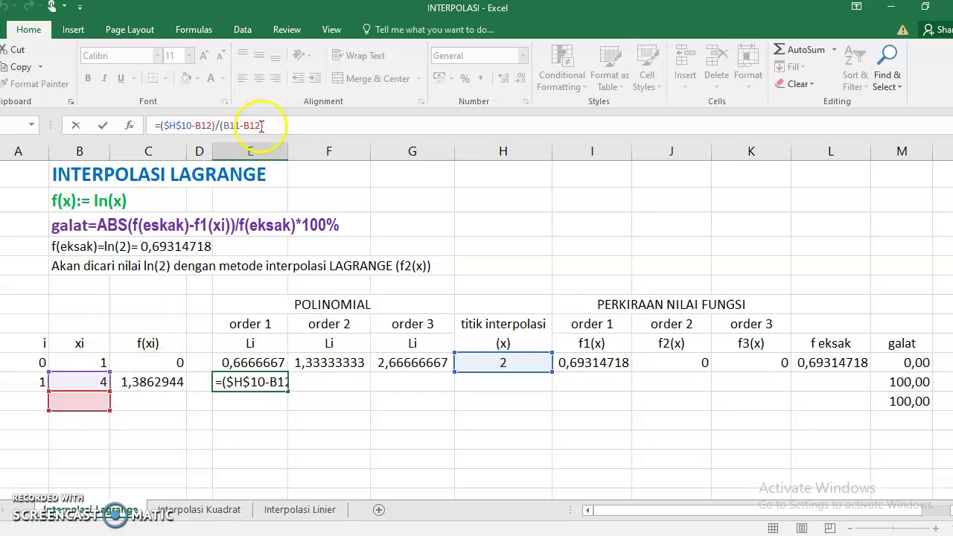
pyautogui.press('End')
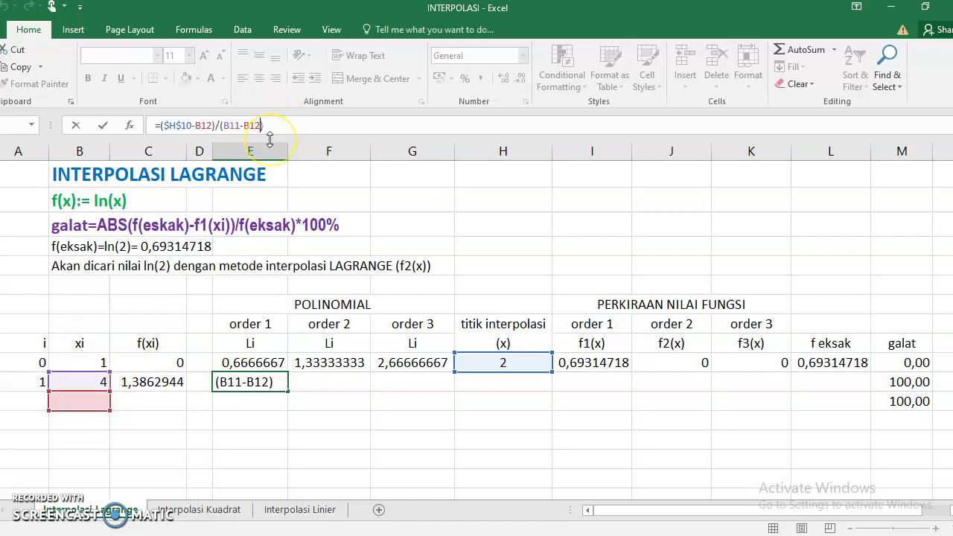
pyautogui.press('BackSpace')
pyautogui.press('BackSpace')
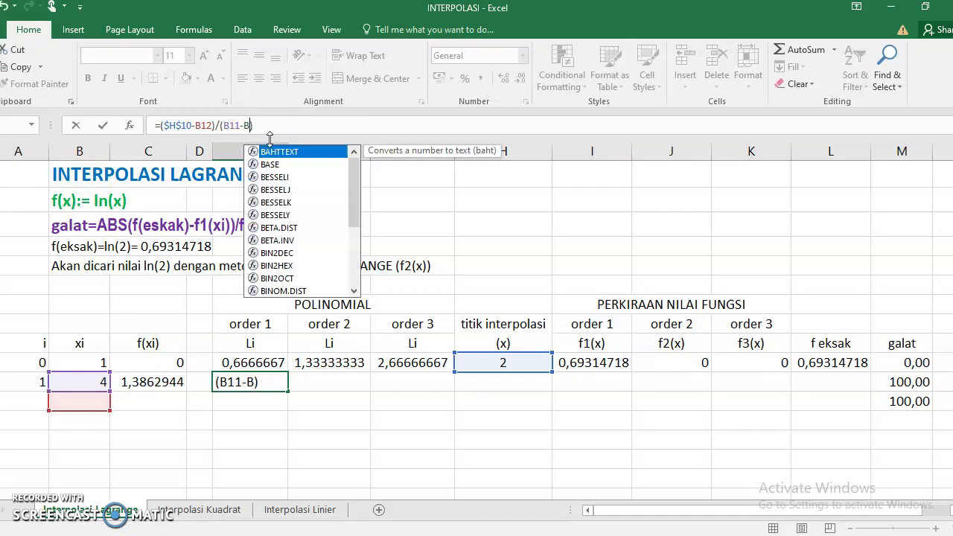
pyautogui.write('10')
pyautogui.click(214, 130)
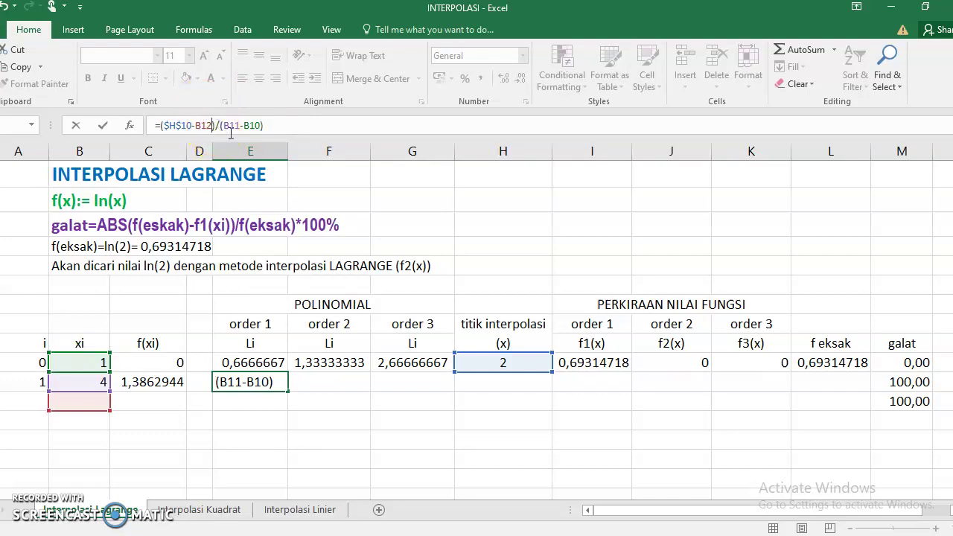
pyautogui.press('BackSpace')
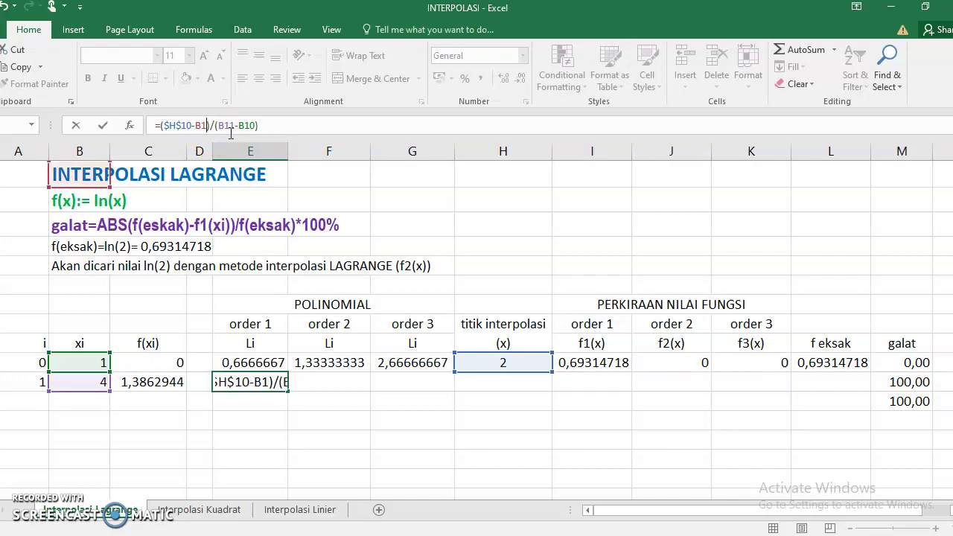
pyautogui.press('BackSpace')
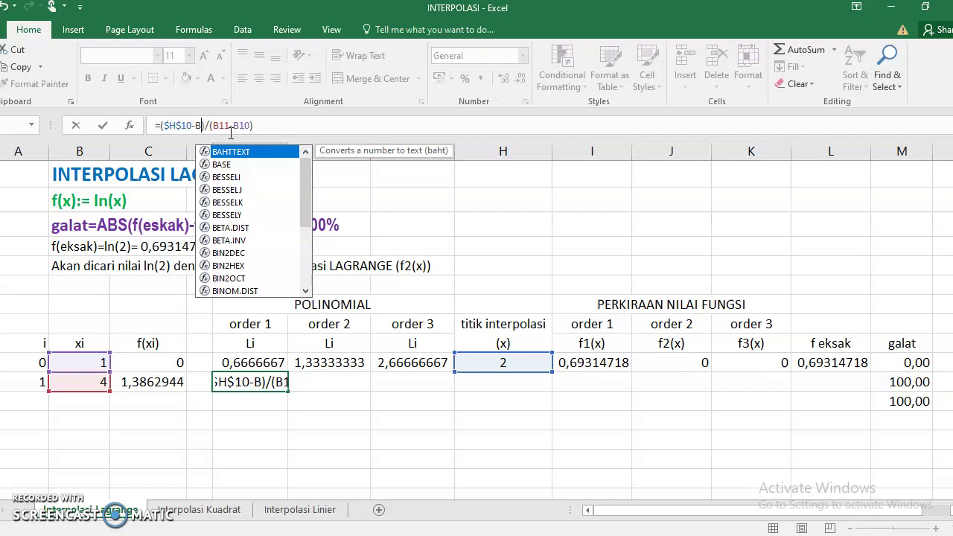
pyautogui.write('10')
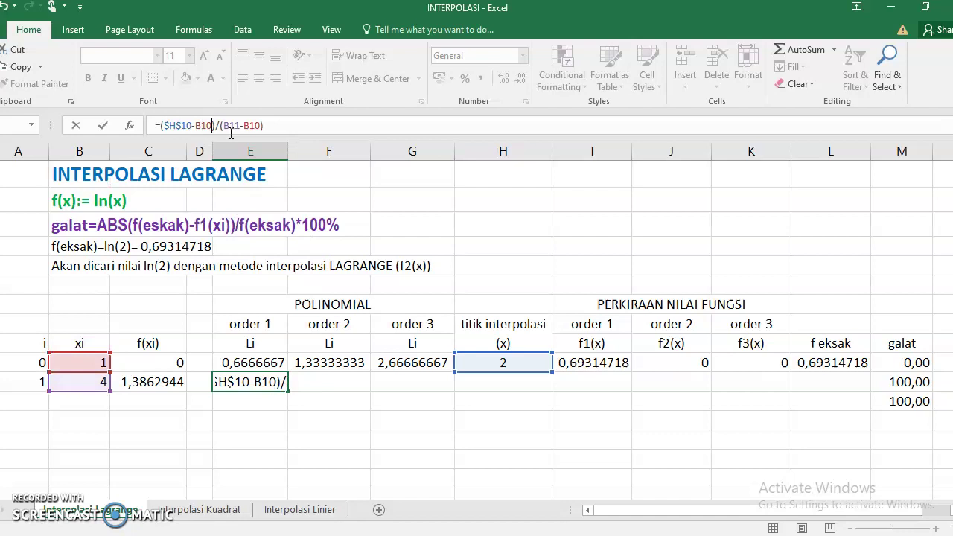
pyautogui.press('Return')
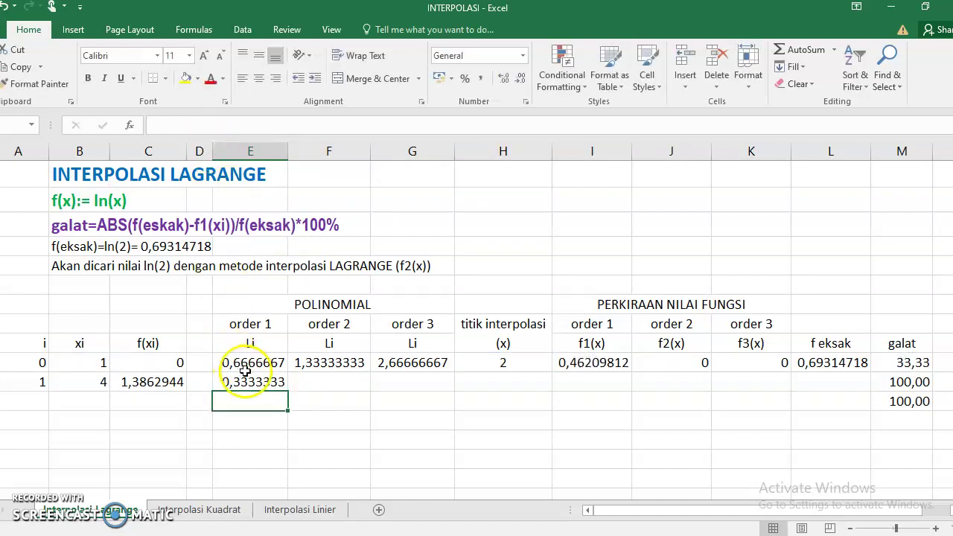
pyautogui.click(249, 384)
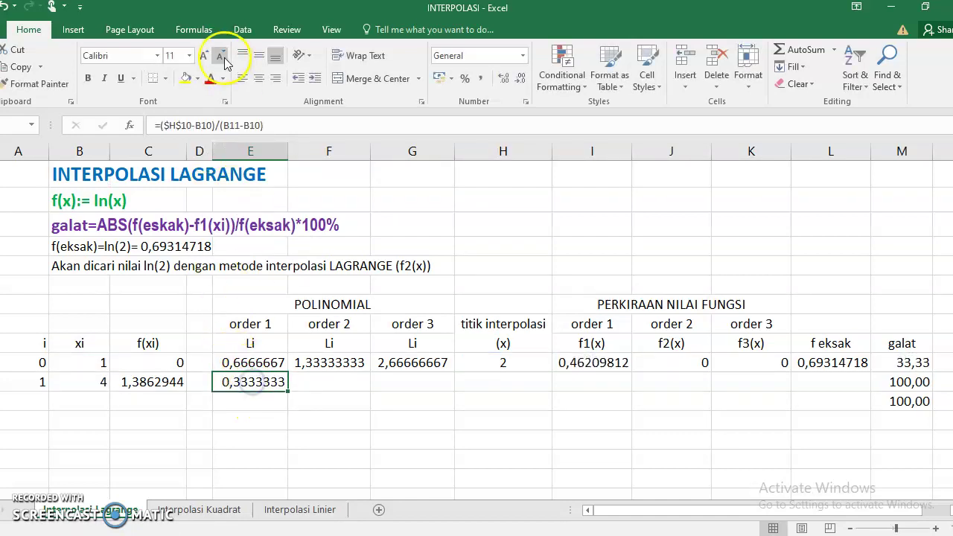
pyautogui.click(203, 125)
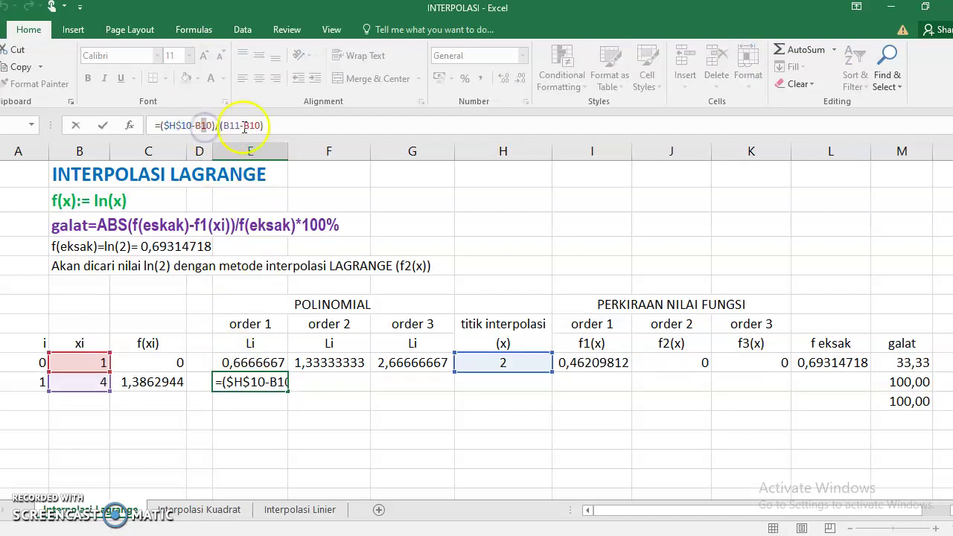
pyautogui.press('Return')
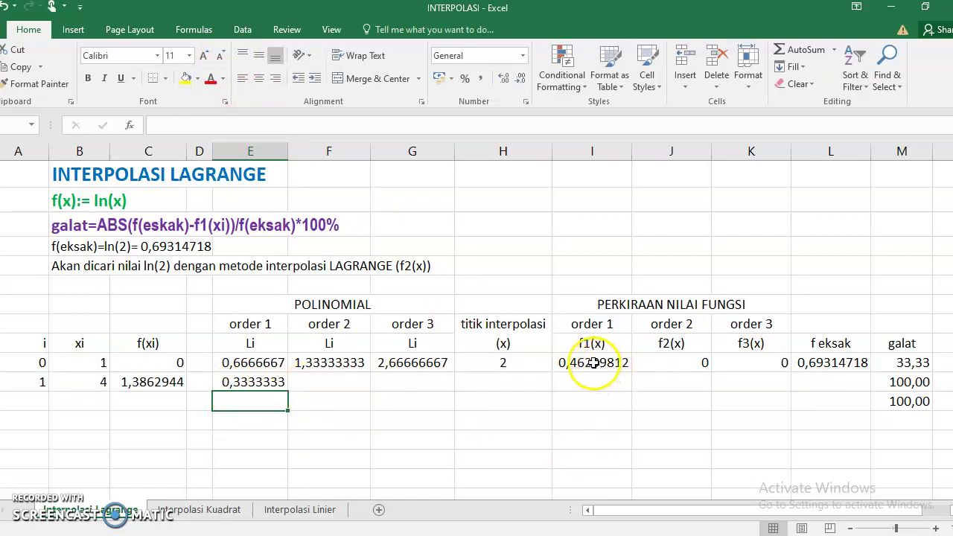
pyautogui.click(592, 363)
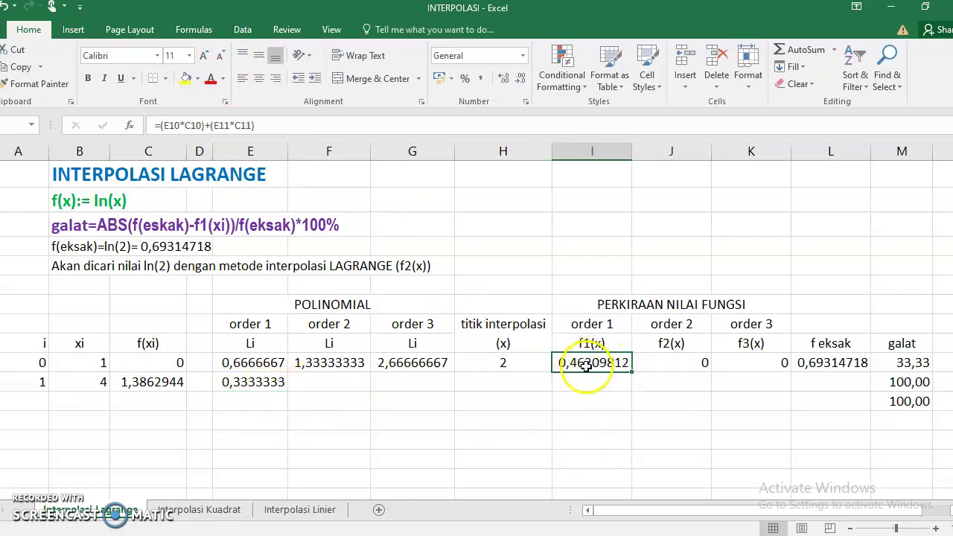
pyautogui.click(150, 125)
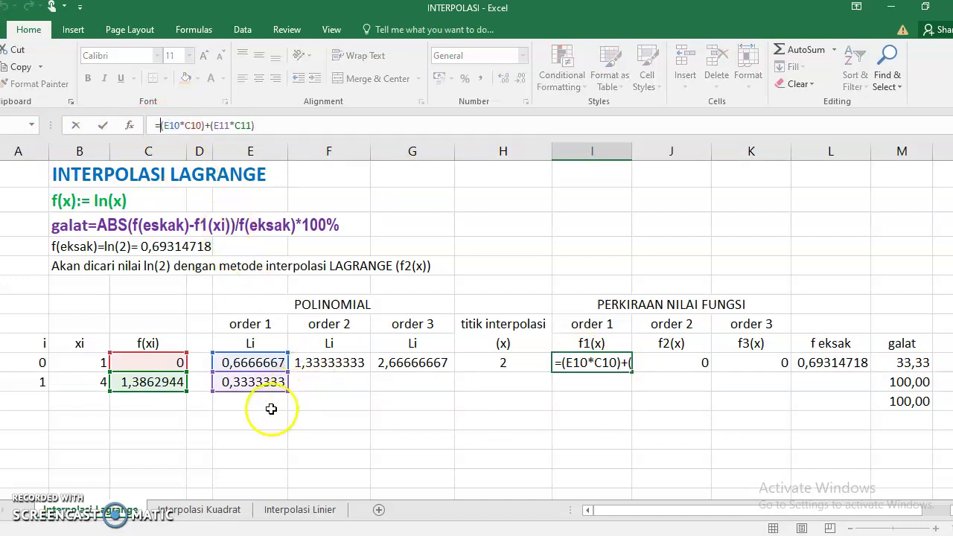
pyautogui.click(245, 363)
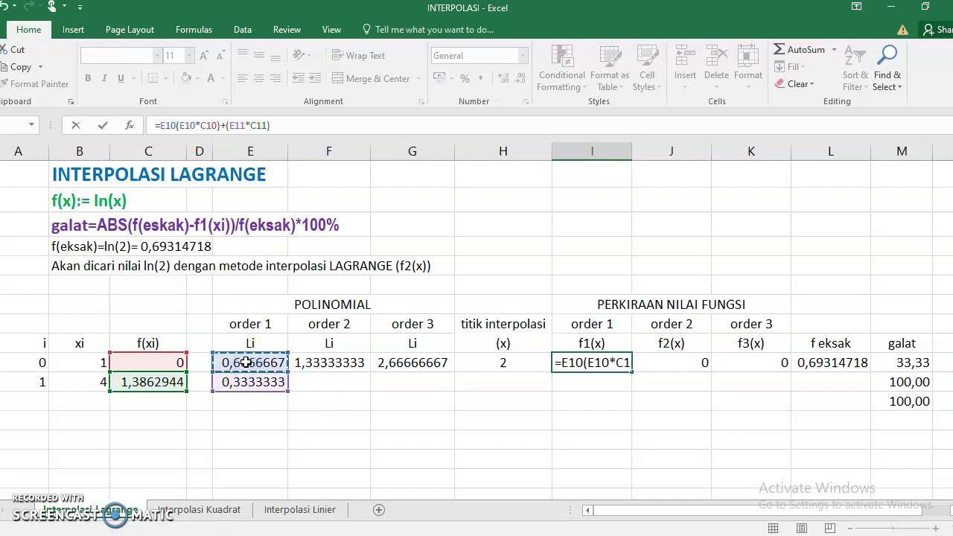
pyautogui.press('BackSpace')
pyautogui.press('BackSpace')
pyautogui.press('BackSpace')
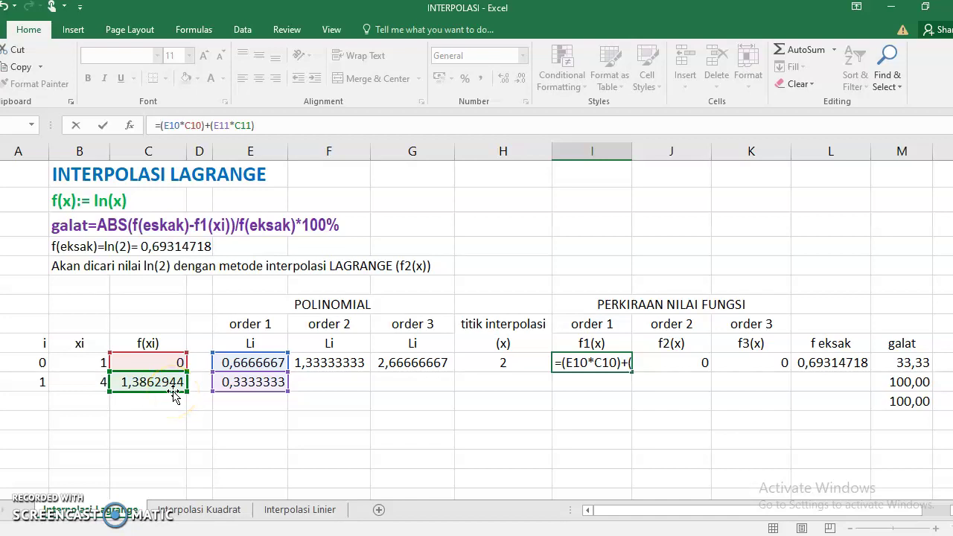
pyautogui.press('Return')
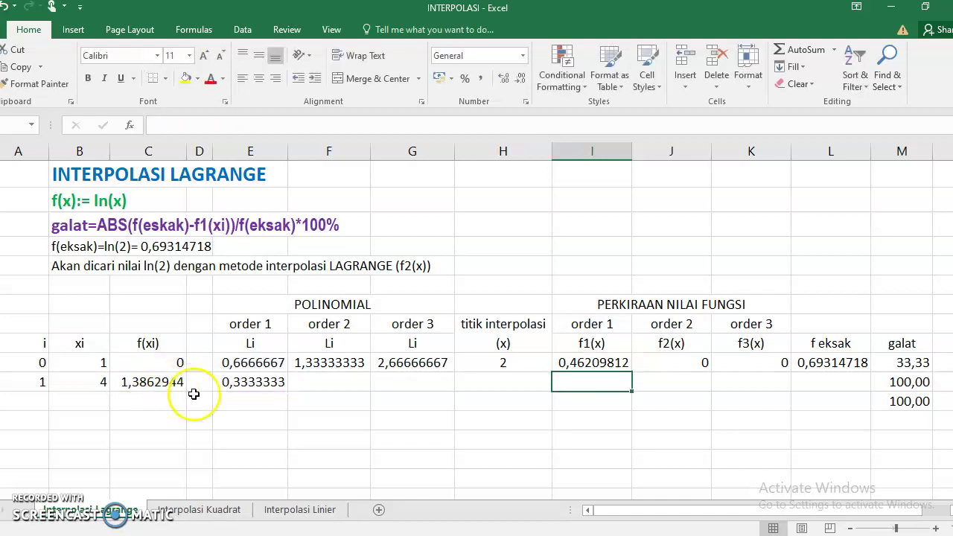
pyautogui.click(624, 363)
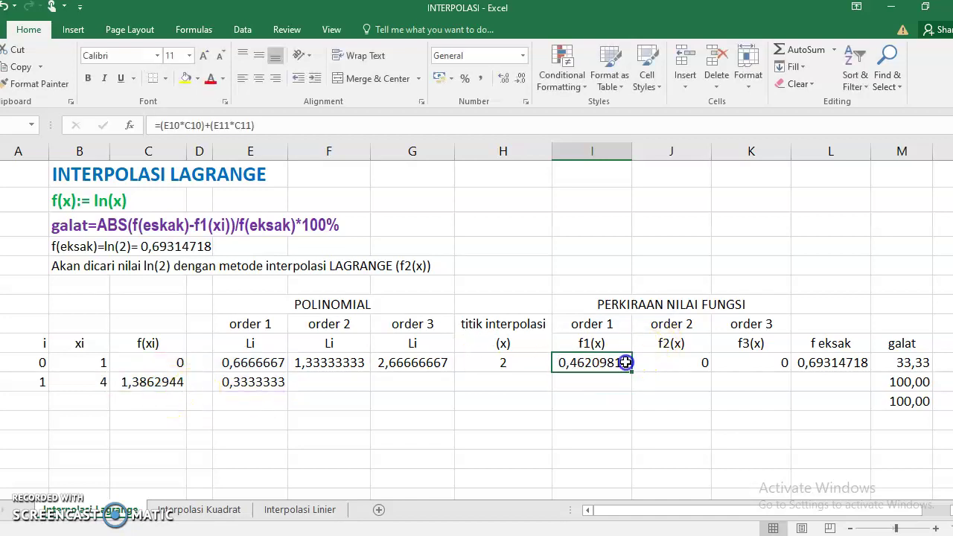
pyautogui.click(913, 362)
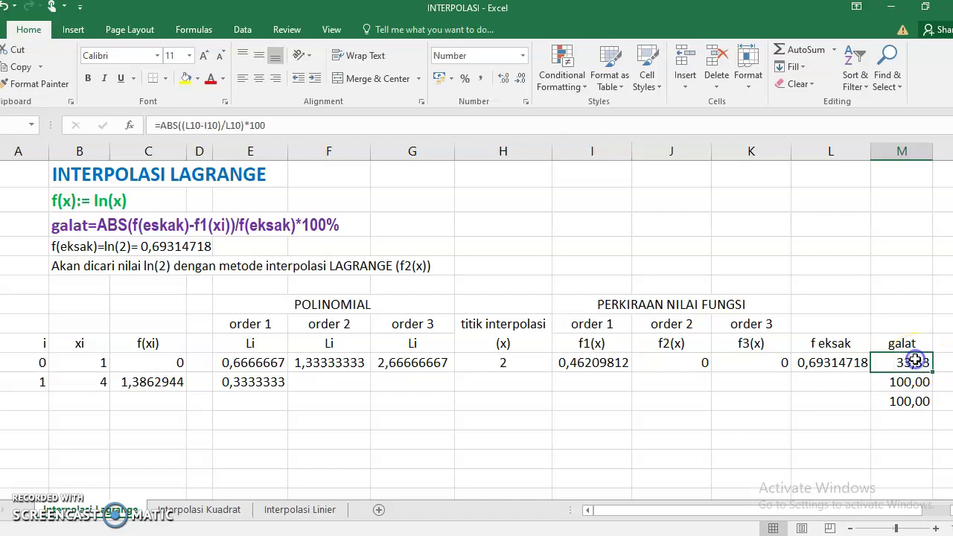
pyautogui.click(186, 125)
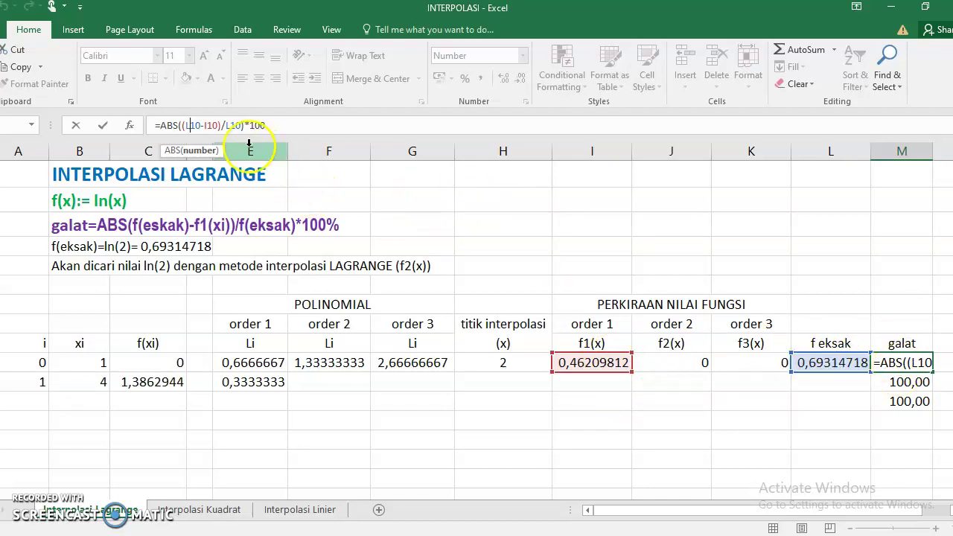
pyautogui.click(175, 126)
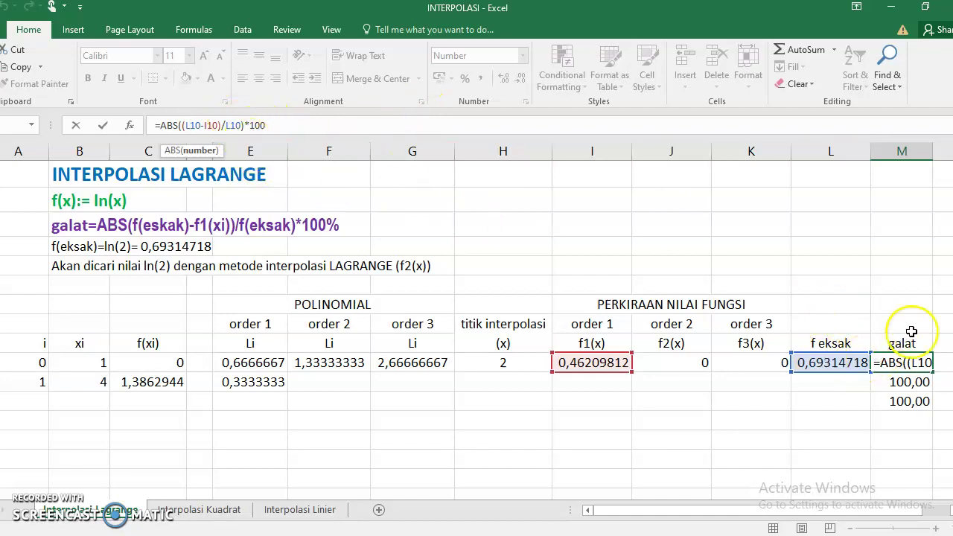
pyautogui.press('Return')
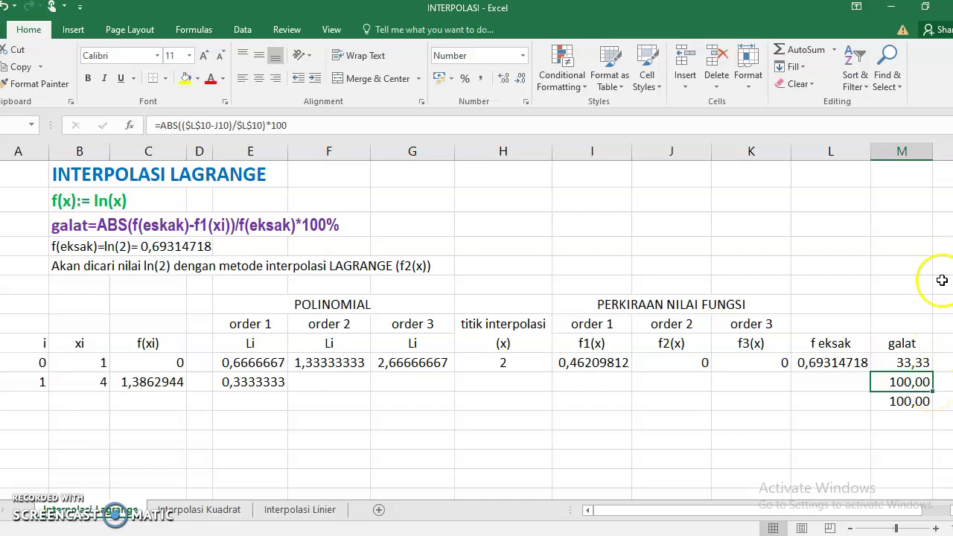
pyautogui.click(898, 360)
pyautogui.click(909, 383)
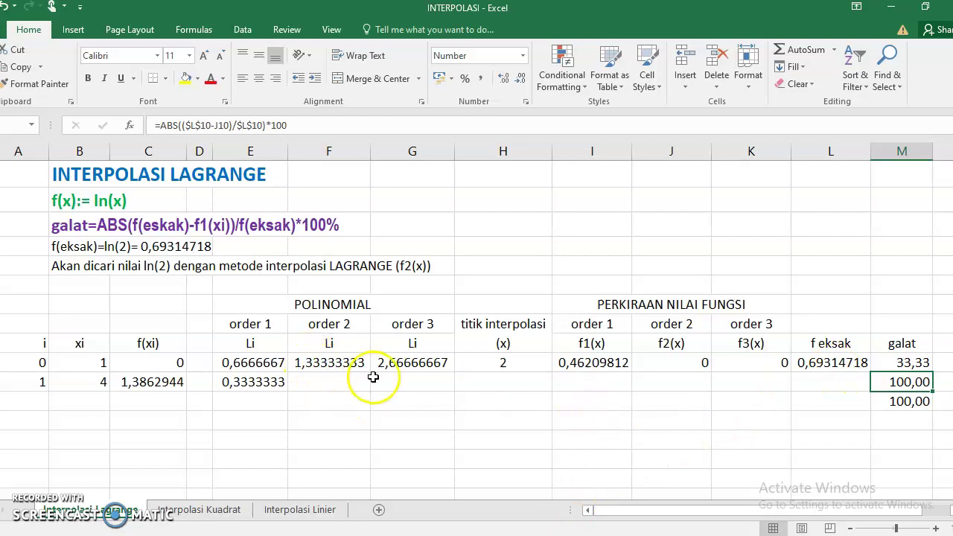
pyautogui.click(321, 365)
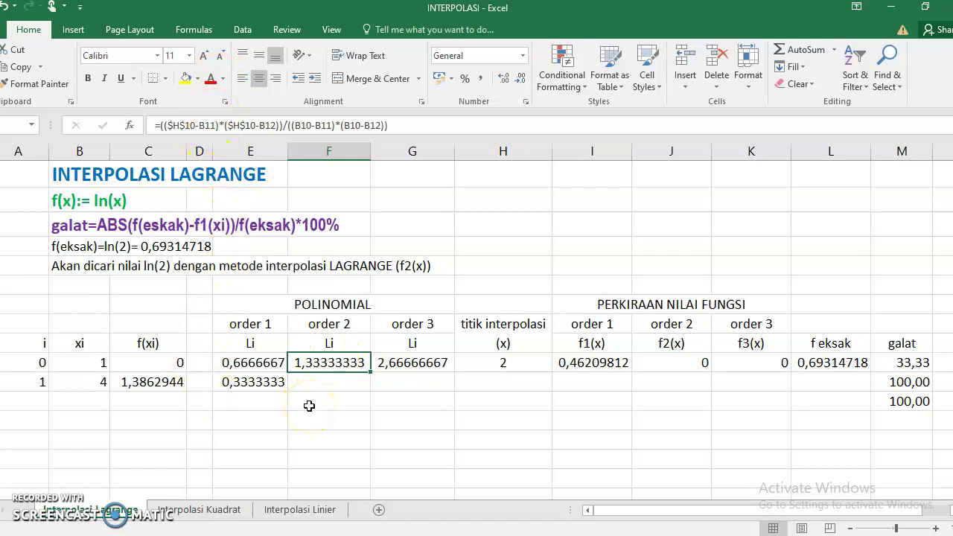
# Add a third point with i 2 and xi 6, filling =LN down to C12 (1,7917595).
pyautogui.click(38, 406)
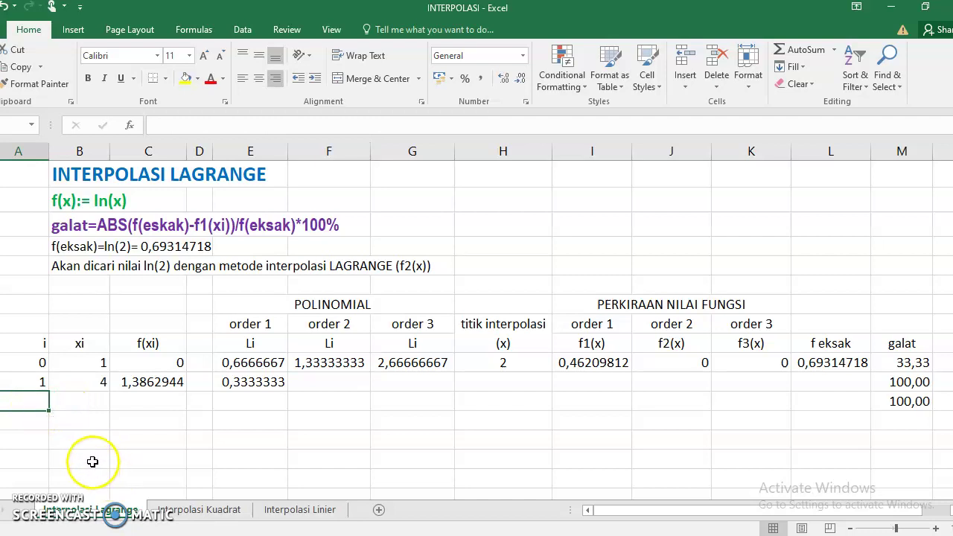
pyautogui.write('2')
pyautogui.press('Tab')
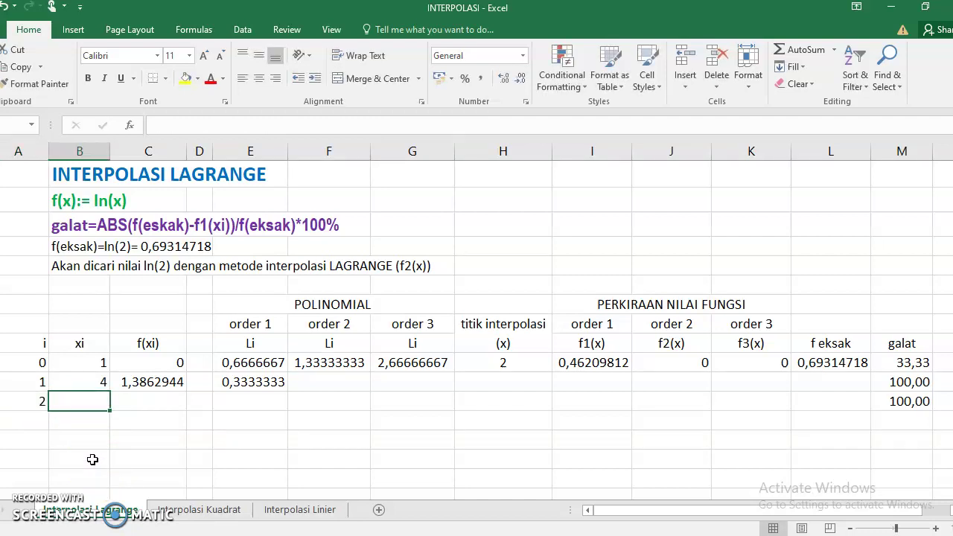
pyautogui.write('6')
pyautogui.press('Tab')
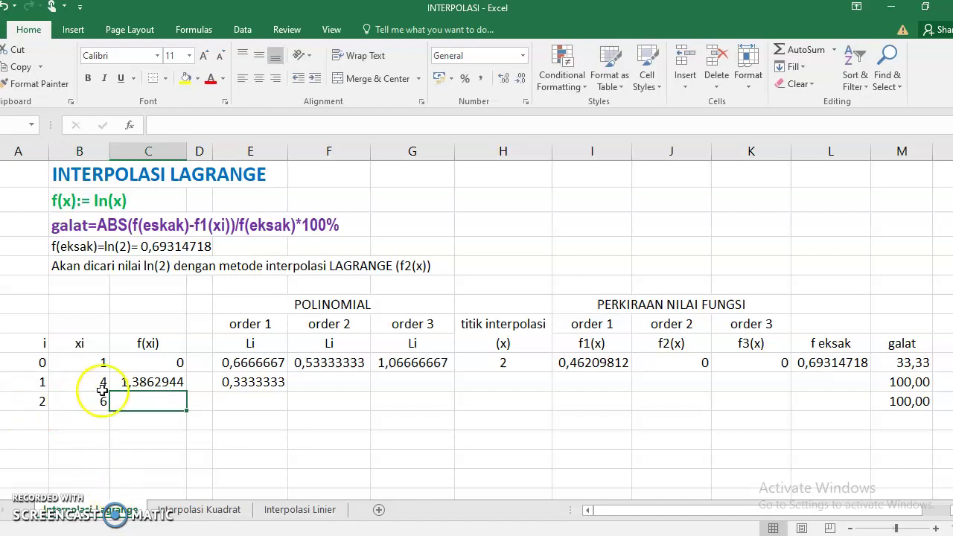
pyautogui.click(159, 382)
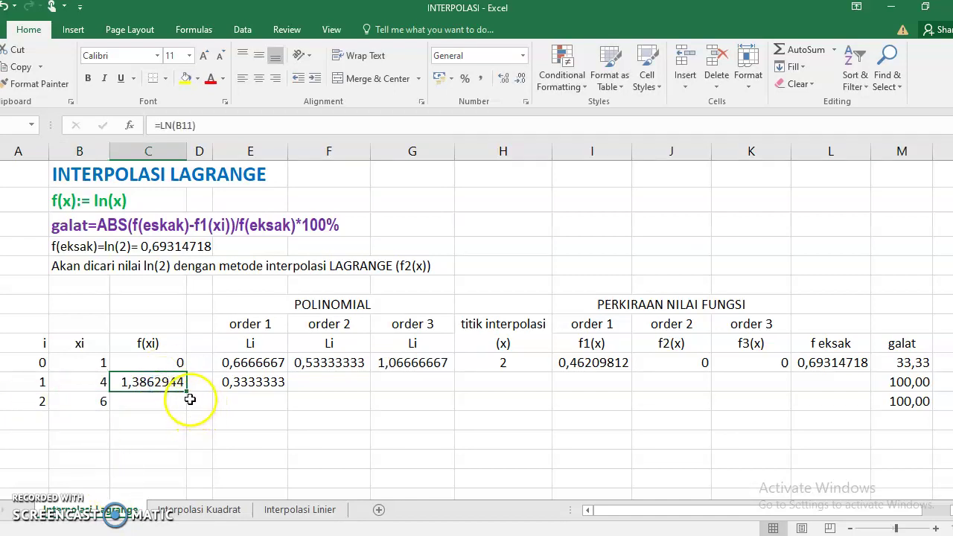
pyautogui.moveTo(186, 391); pyautogui.dragTo(182, 415)
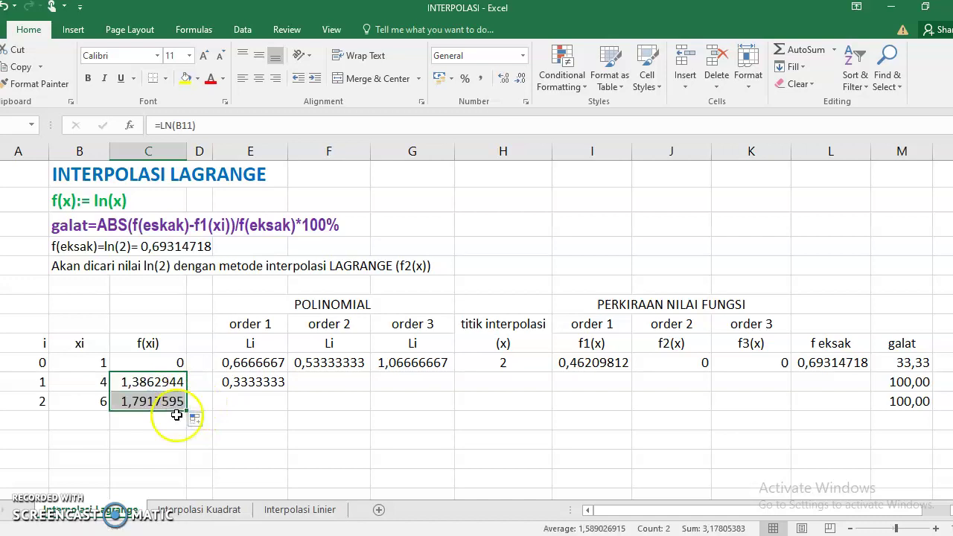
pyautogui.click(138, 417)
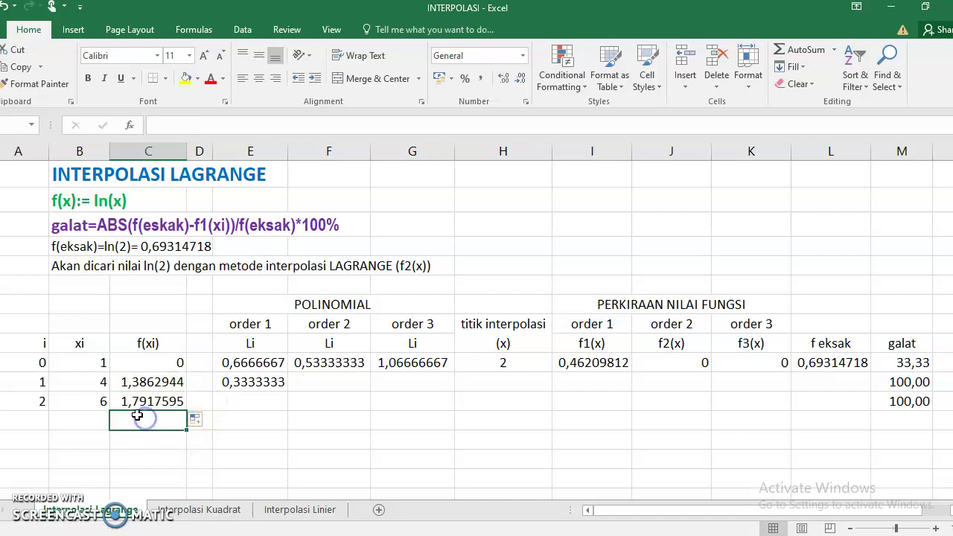
pyautogui.click(323, 362)
pyautogui.click(198, 126)
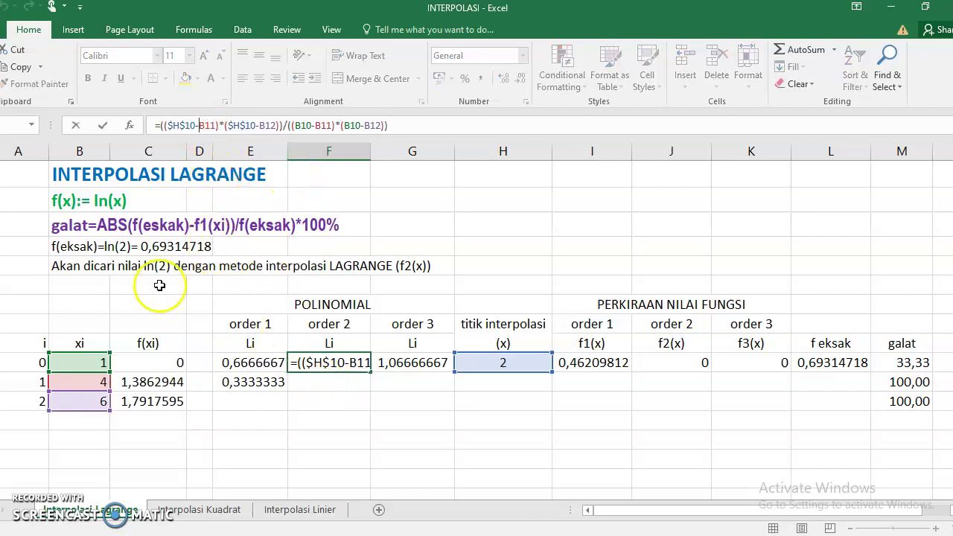
# Add the missing bracket to F10's order 2 Li denominator, keeping 0,53333333.
pyautogui.click(297, 125)
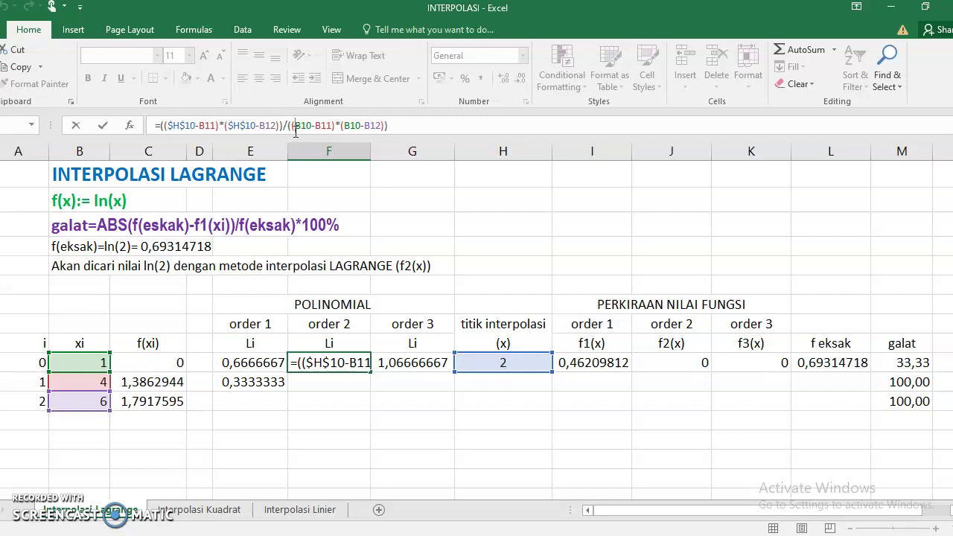
pyautogui.write('(')
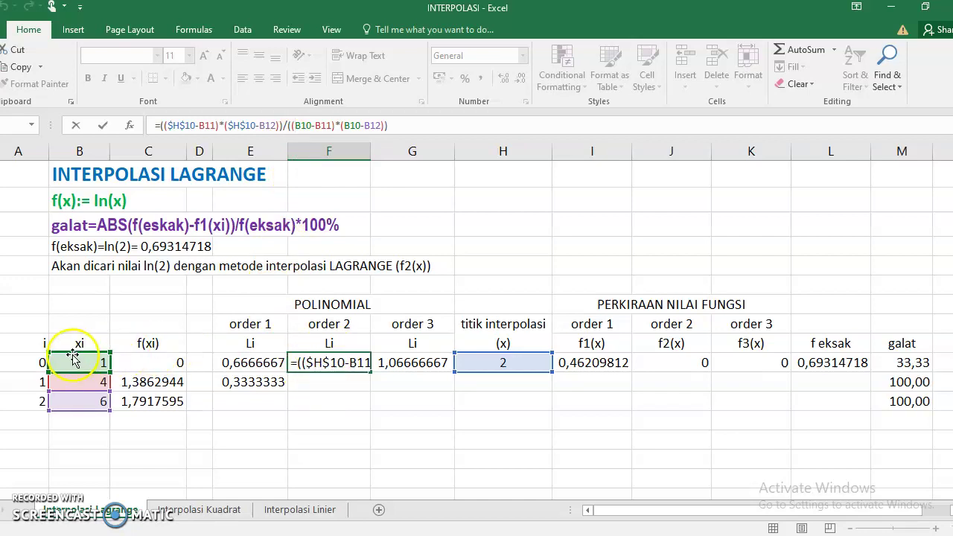
pyautogui.click(300, 126)
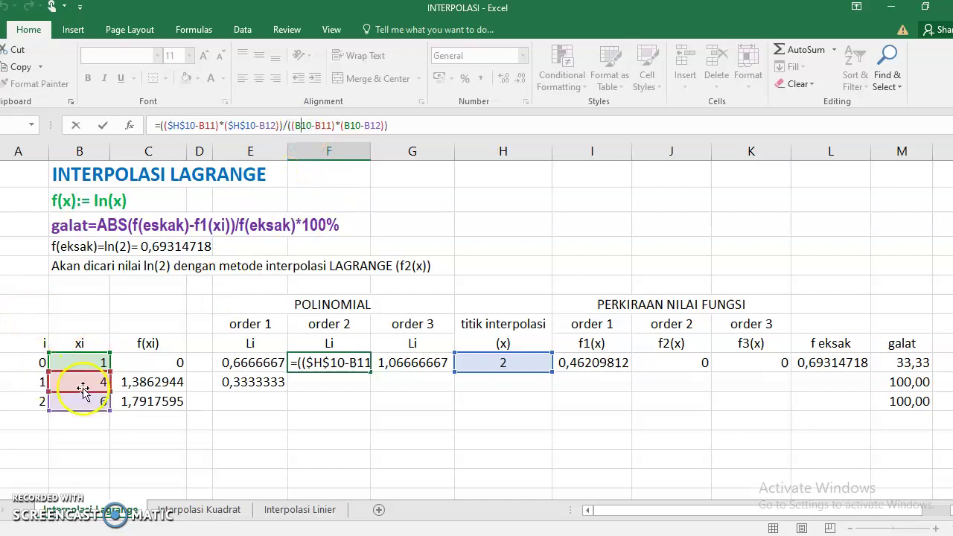
pyautogui.click(355, 126)
pyautogui.click(319, 128)
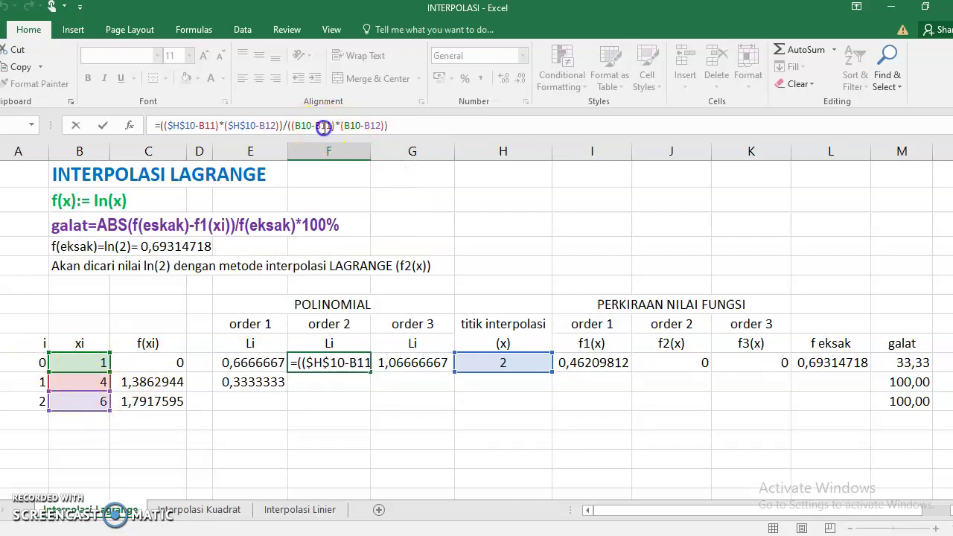
pyautogui.click(114, 401)
pyautogui.click(321, 125)
pyautogui.press('Return')
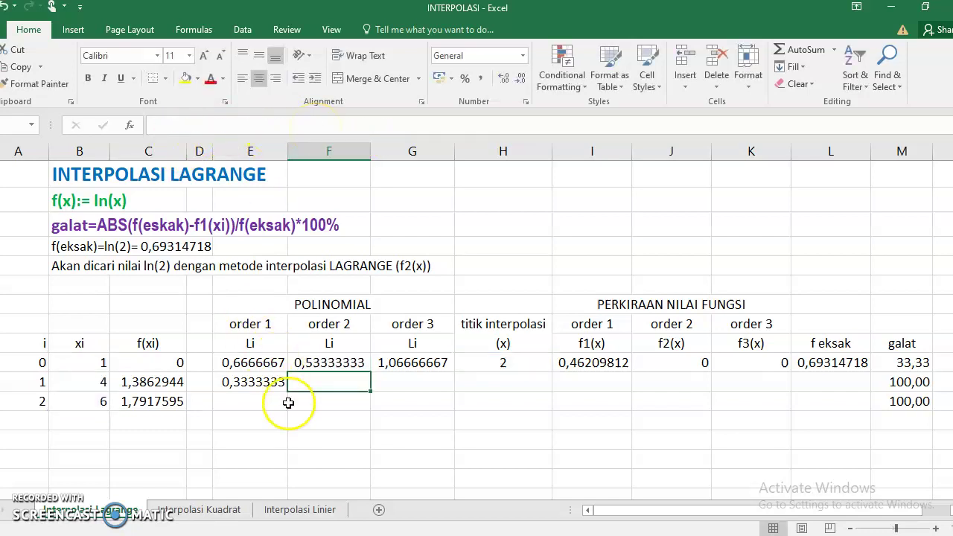
# Copy the F10 formula for pasting into F11.
pyautogui.click(327, 363)
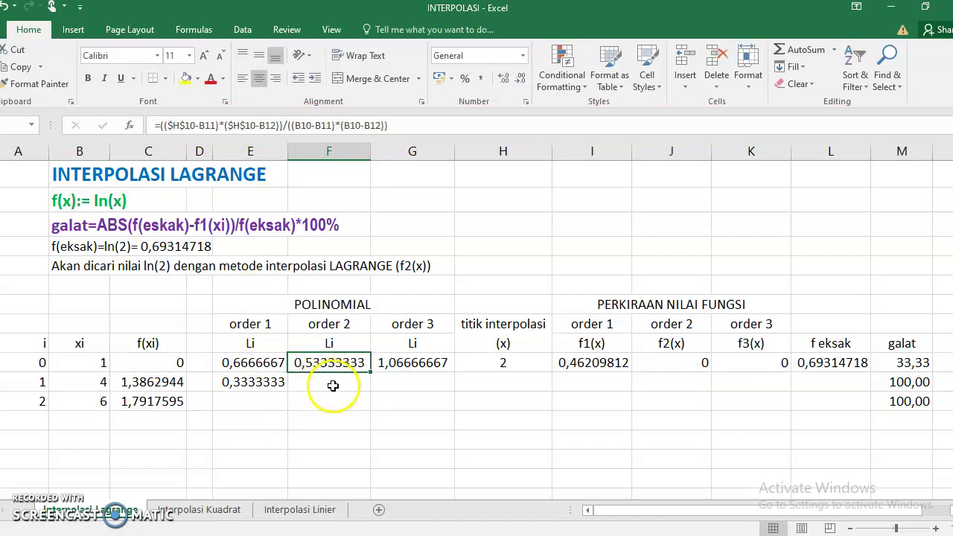
pyautogui.hotkey('ctrl', 'c')
pyautogui.click(333, 384)
# Paste into F11 and fix it to =(($H$10-B12)*($H$10-B10))/((B11-B12)*(B11-B10)), showing 0,66666667.
pyautogui.hotkey('ctrl', 'v')
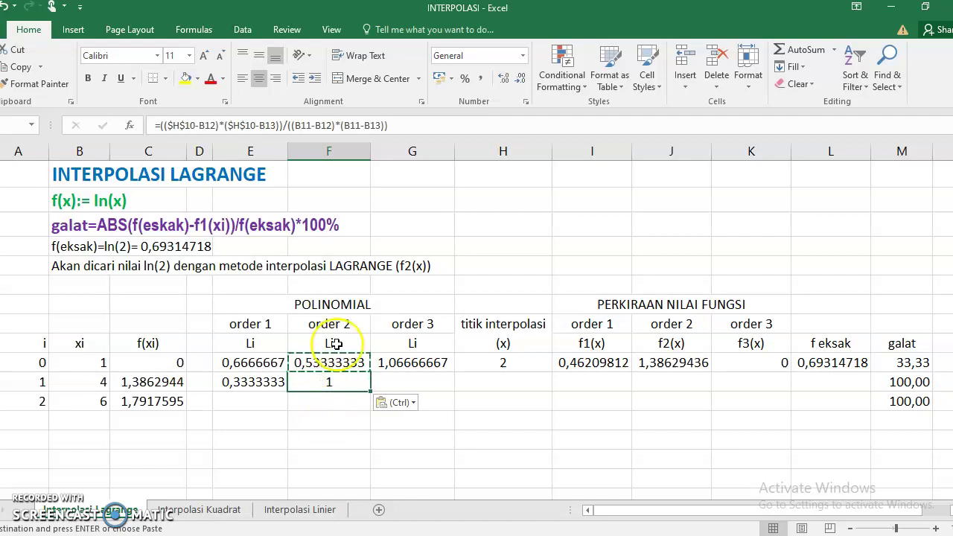
pyautogui.click(368, 126)
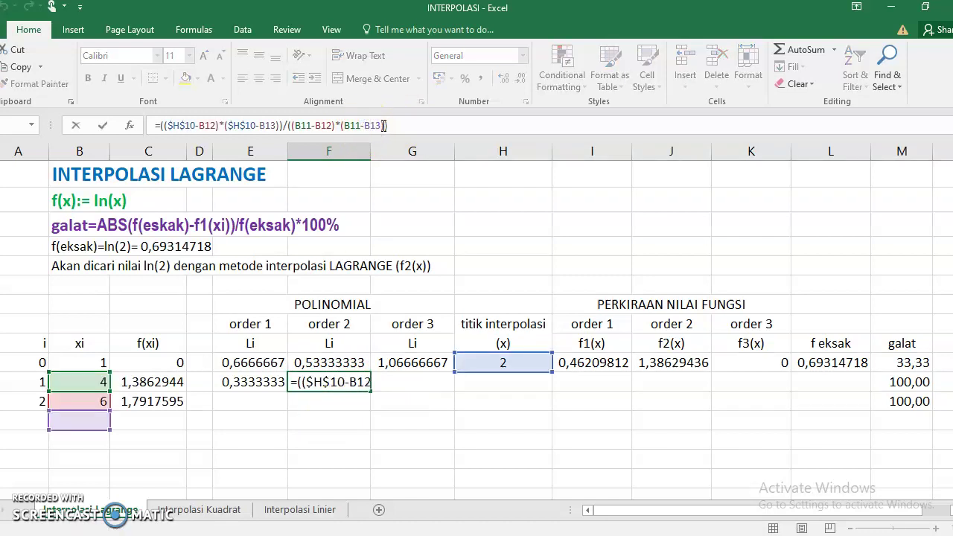
pyautogui.click(385, 125)
pyautogui.write(')')
pyautogui.click(274, 126)
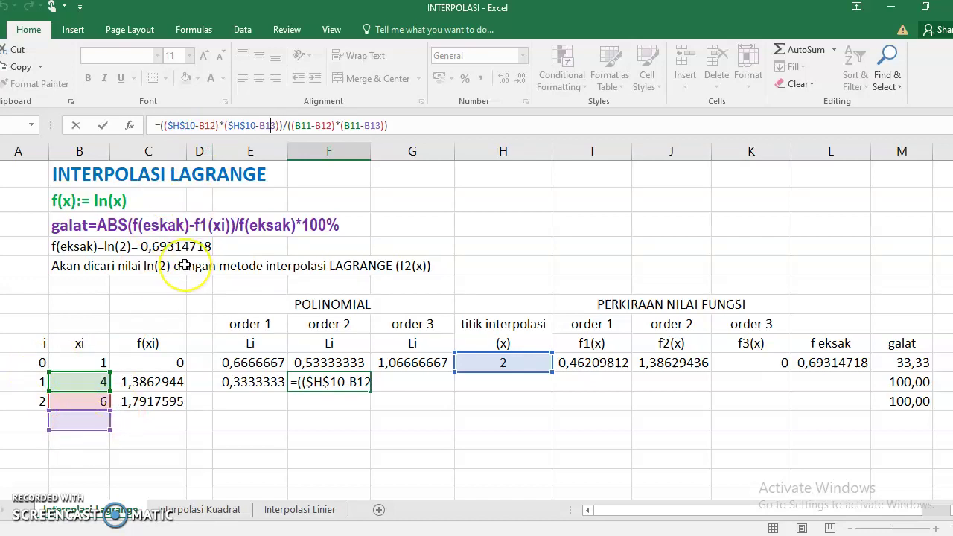
pyautogui.click(289, 134)
pyautogui.click(270, 125)
pyautogui.press('Delete')
pyautogui.write('0')
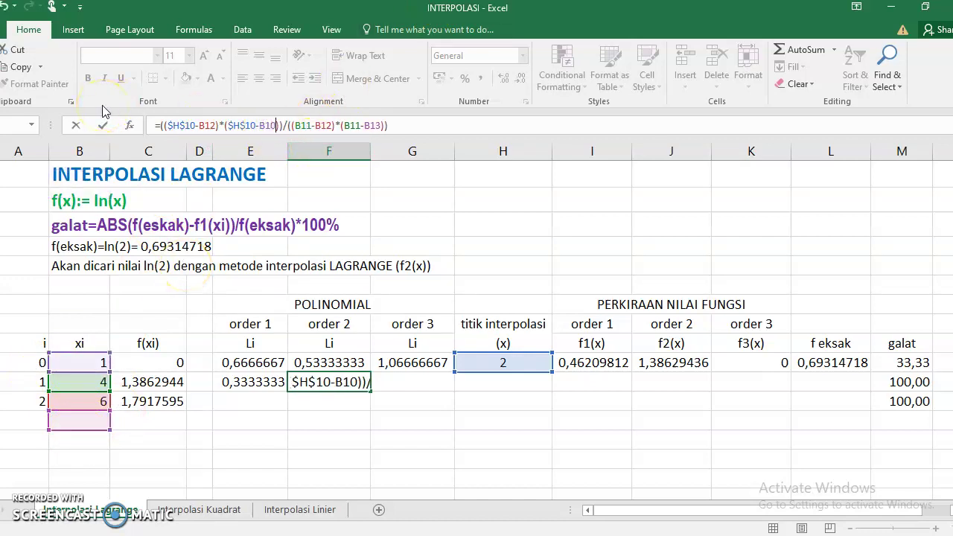
pyautogui.click(382, 125)
pyautogui.press('BackSpace')
pyautogui.write('0')
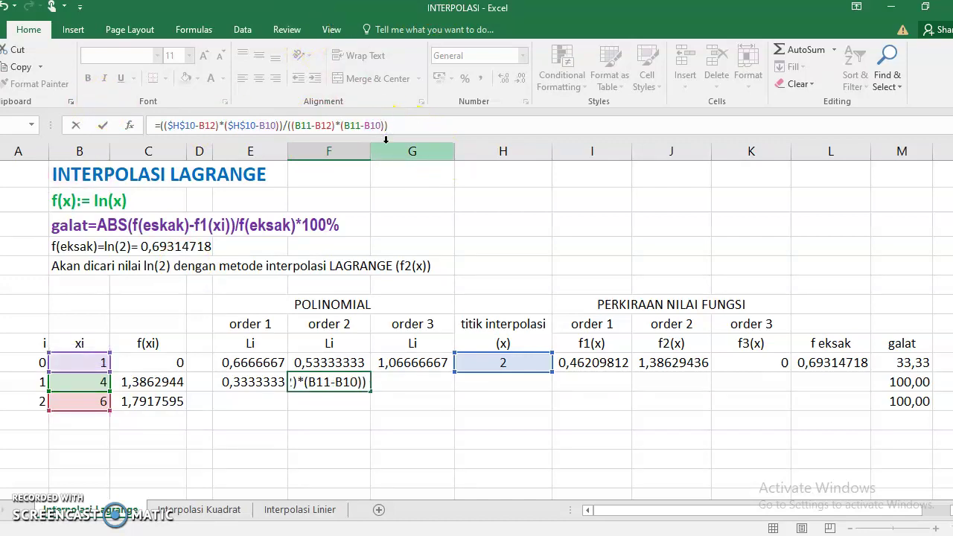
pyautogui.press('Return')
# Copy the F11 order-2 Li formula into F12.
pyautogui.click(315, 381)
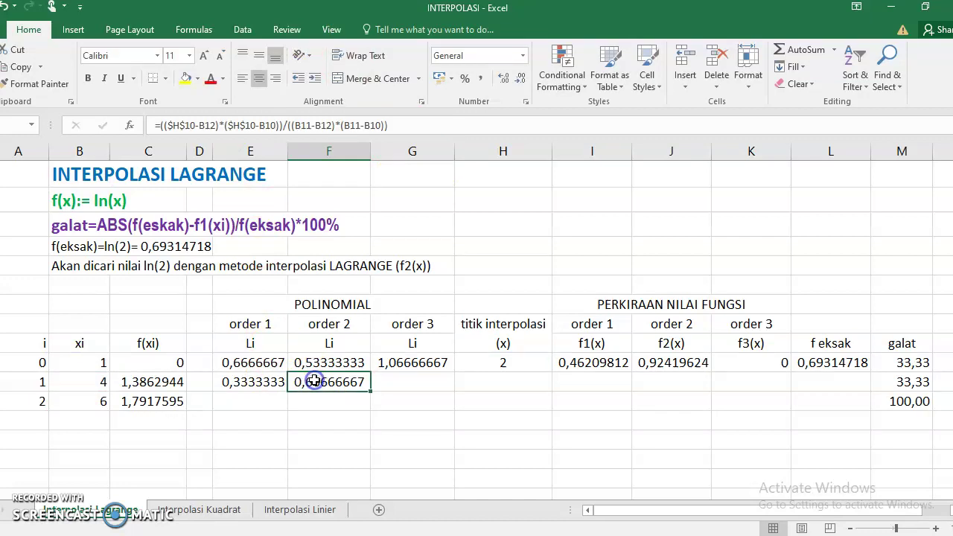
pyautogui.hotkey('ctrl', 'c')
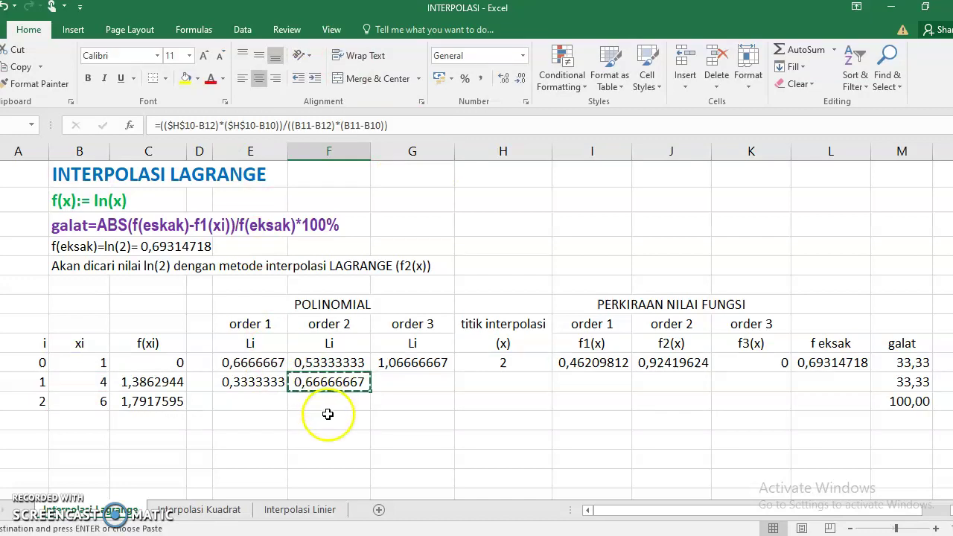
pyautogui.click(327, 405)
pyautogui.hotkey('ctrl', 'v')
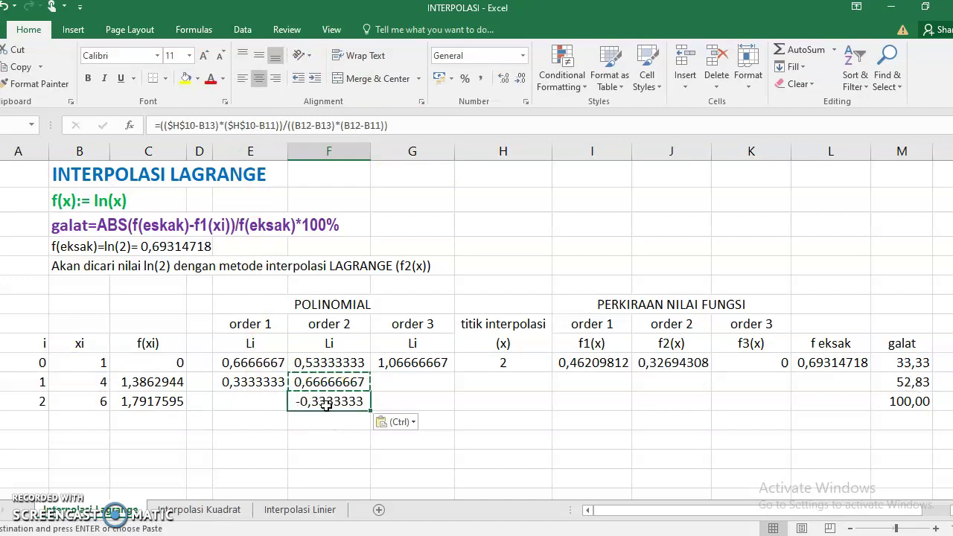
# Change both B13 references in F12 to B10, so the i=2 order-2 Li reads -0,2.
pyautogui.click(361, 126)
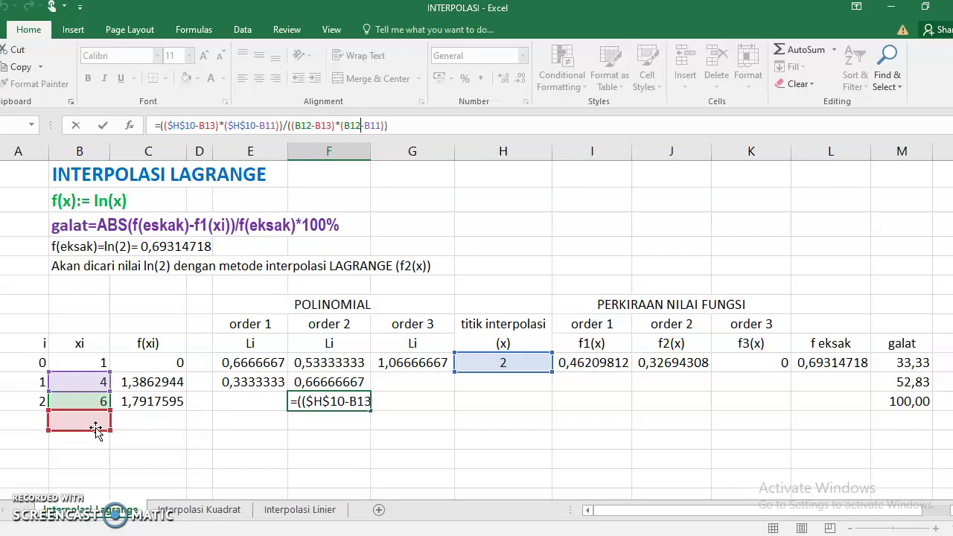
pyautogui.moveTo(97, 428); pyautogui.dragTo(93, 403)
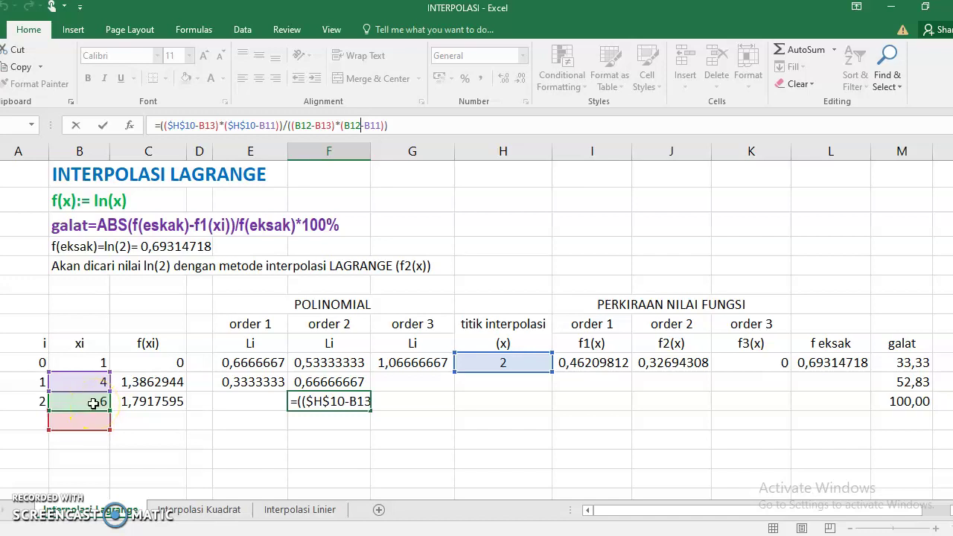
pyautogui.moveTo(93, 403); pyautogui.dragTo(87, 431)
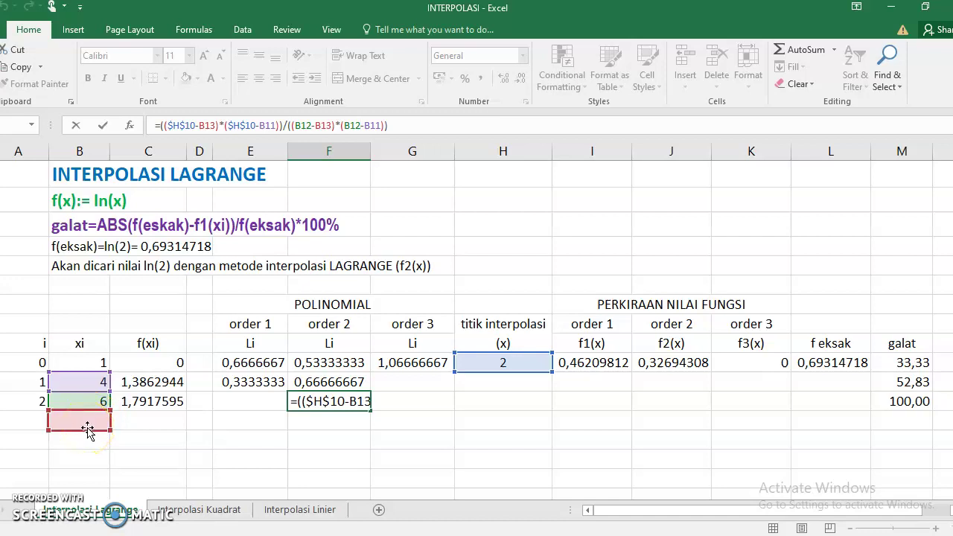
pyautogui.click(80, 421)
pyautogui.click(183, 132)
pyautogui.click(210, 130)
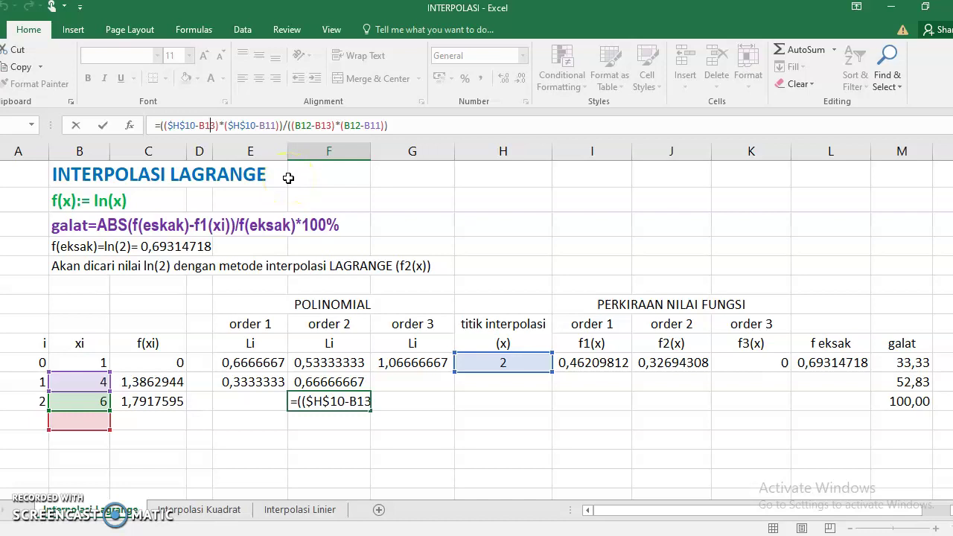
pyautogui.press('Delete')
pyautogui.write('0')
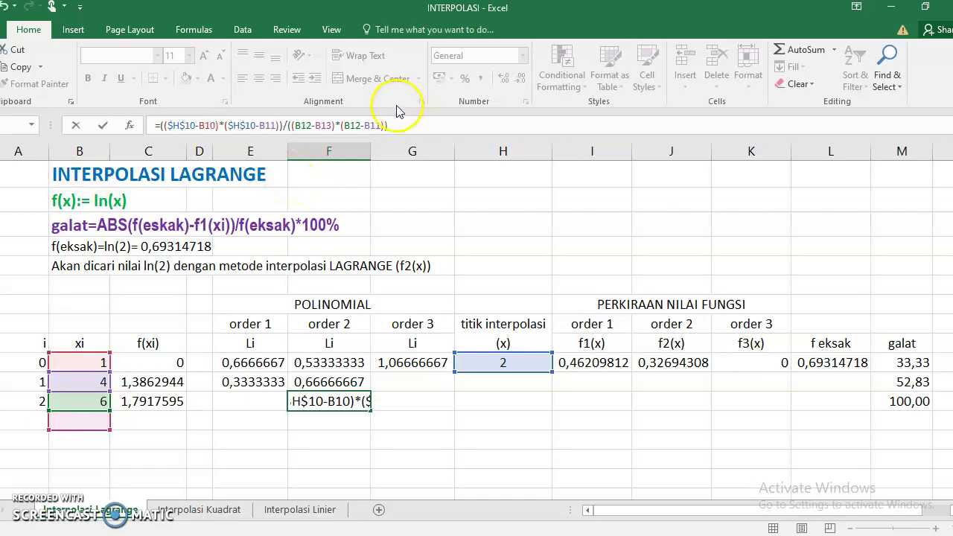
pyautogui.click(326, 125)
pyautogui.press('Delete')
pyautogui.write('0')
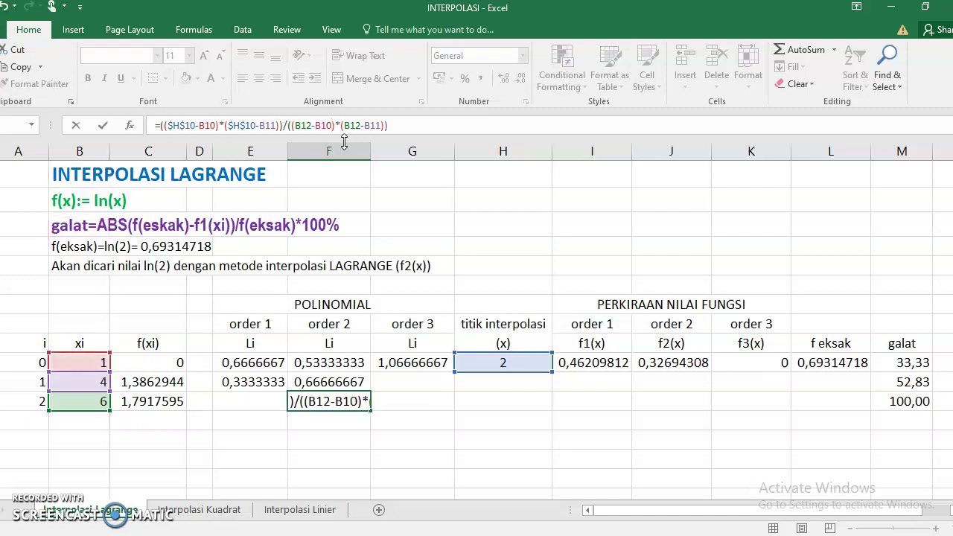
pyautogui.hotkey('ctrl', 'Return')
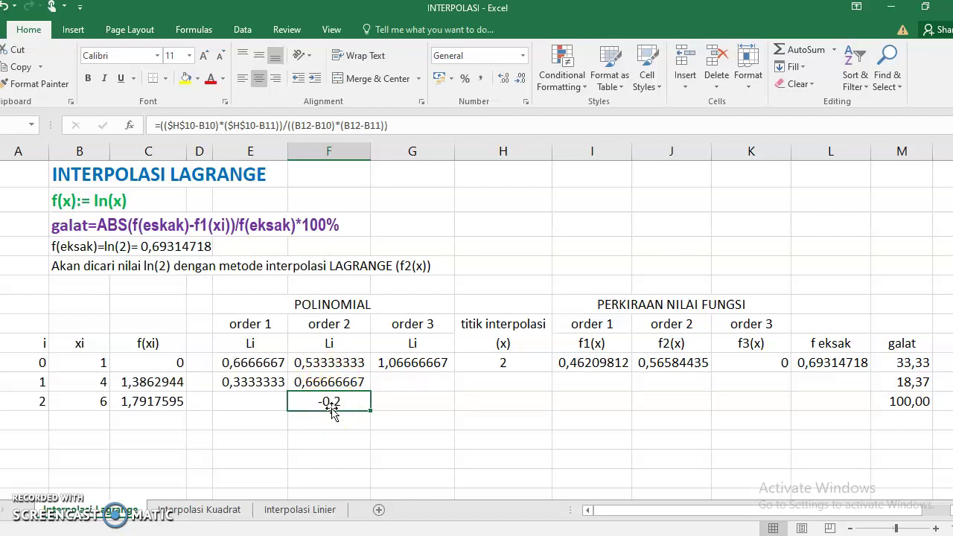
pyautogui.click(677, 363)
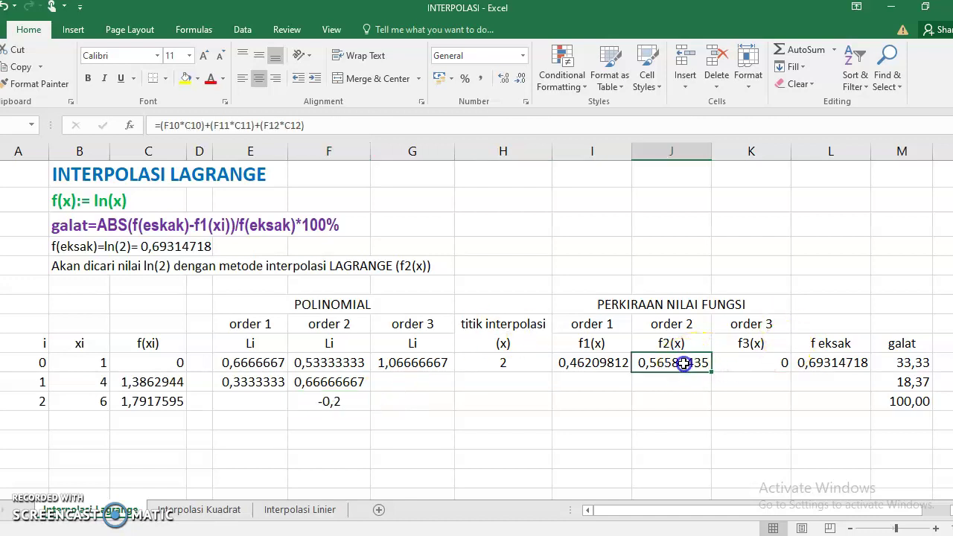
pyautogui.click(175, 125)
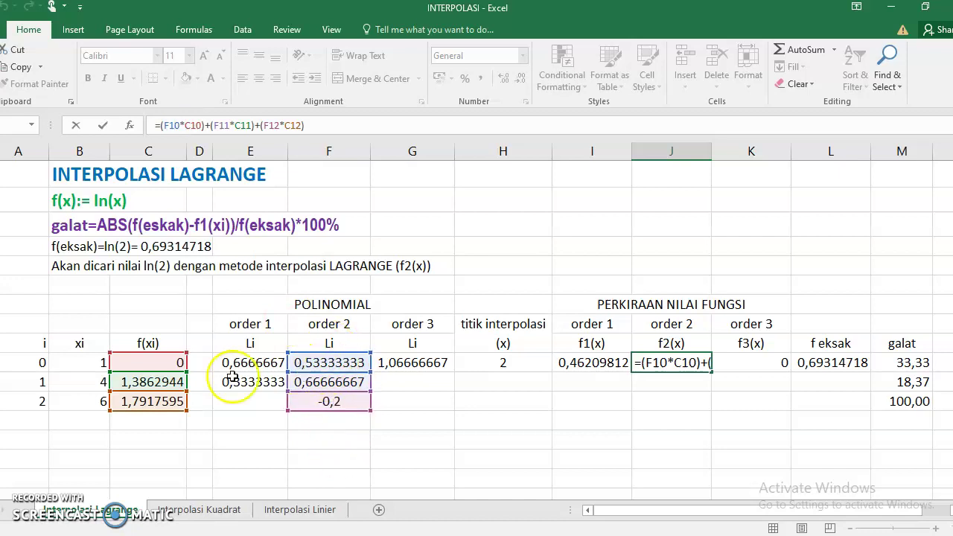
pyautogui.click(157, 382)
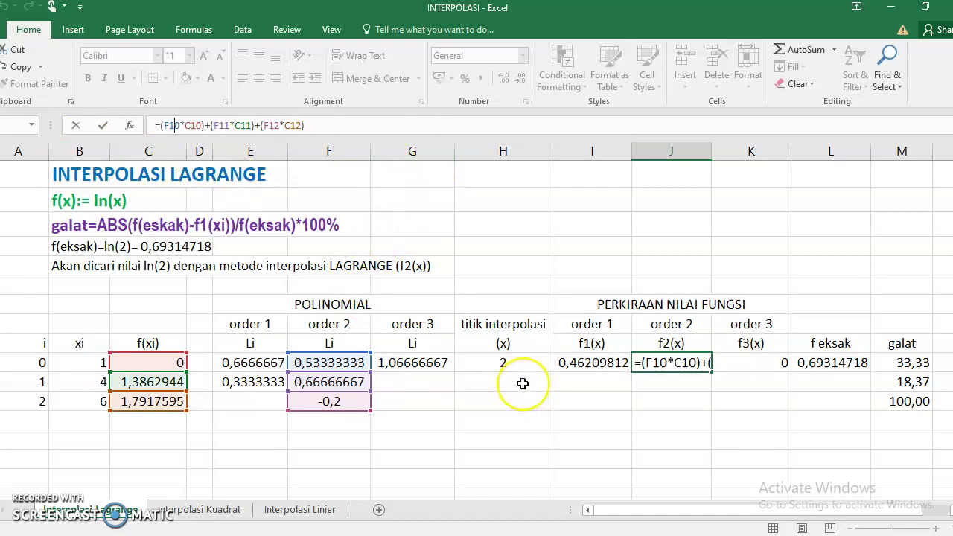
pyautogui.press('Return')
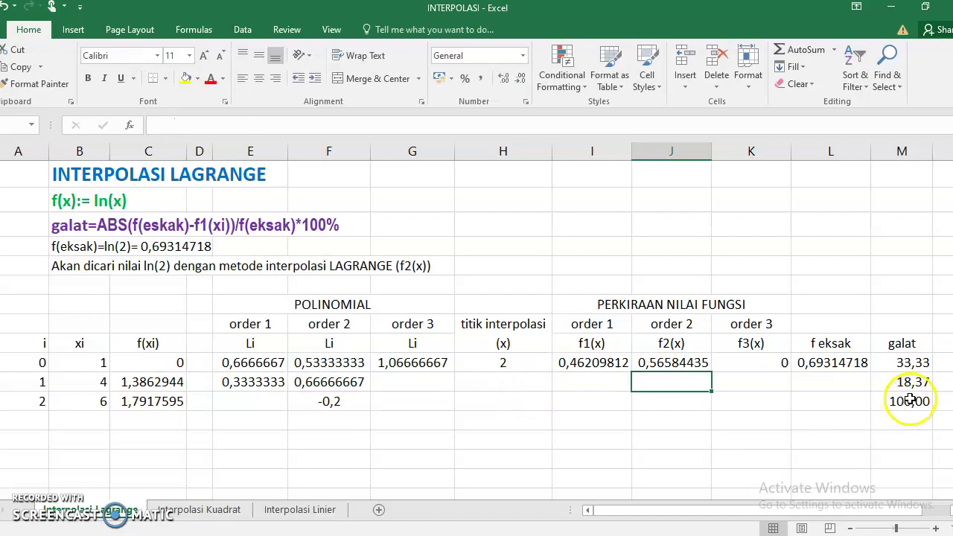
pyautogui.click(914, 384)
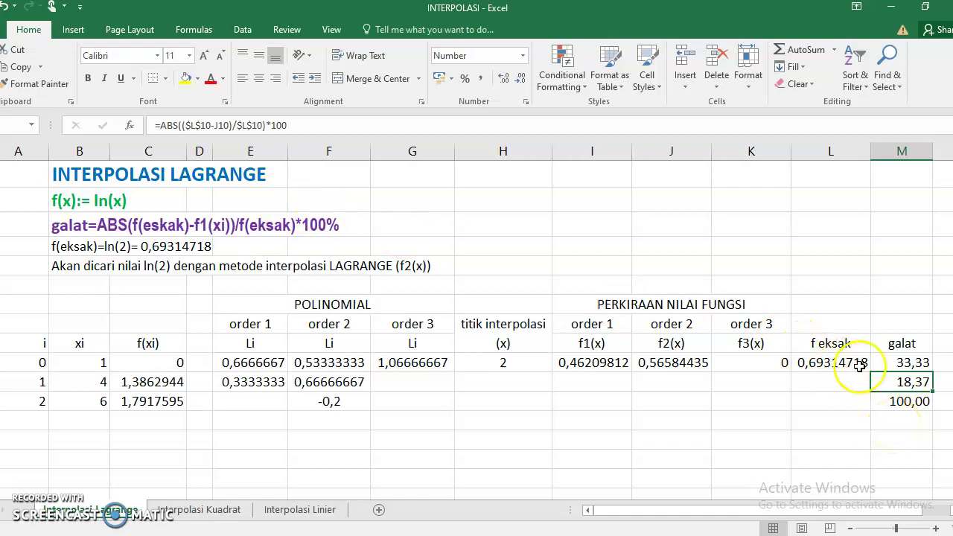
pyautogui.press('Down')
pyautogui.click(828, 363)
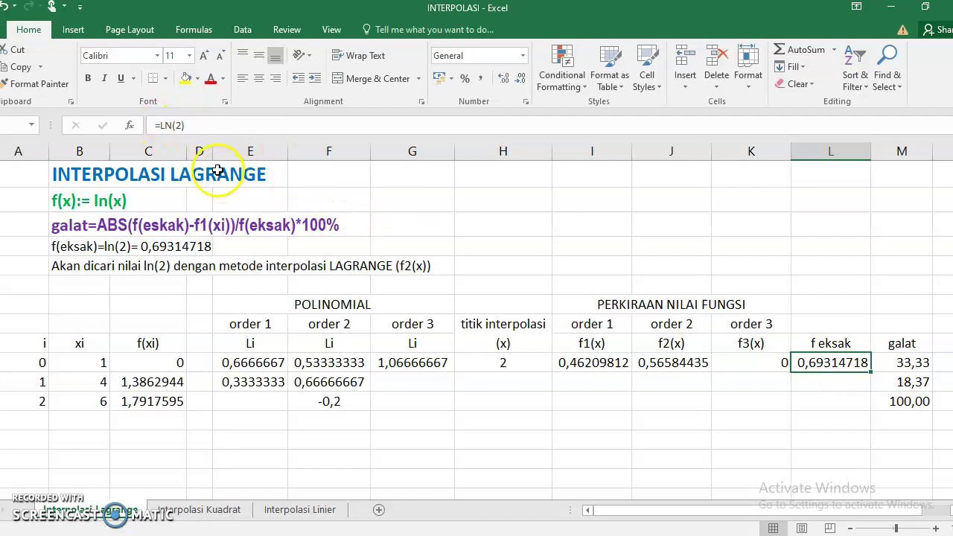
pyautogui.press('Return')
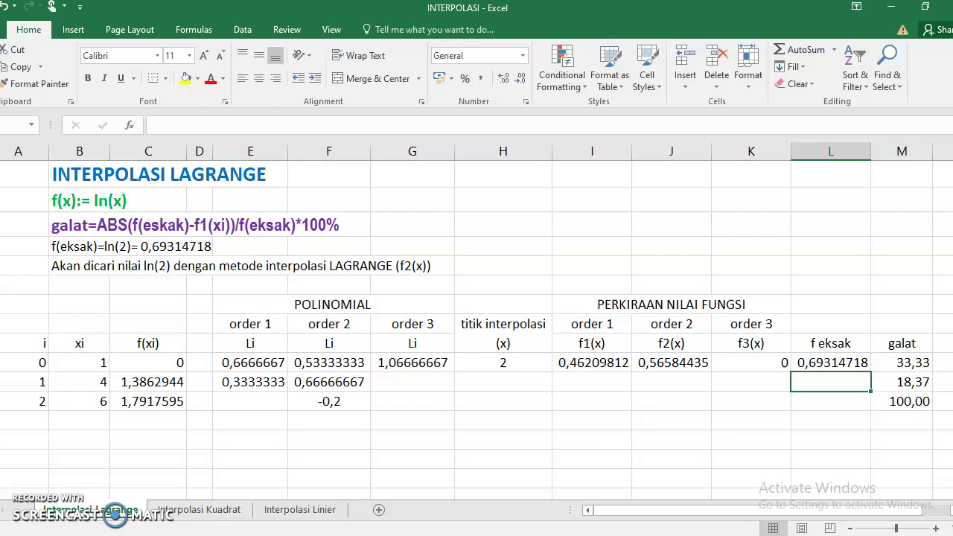
pyautogui.click(419, 362)
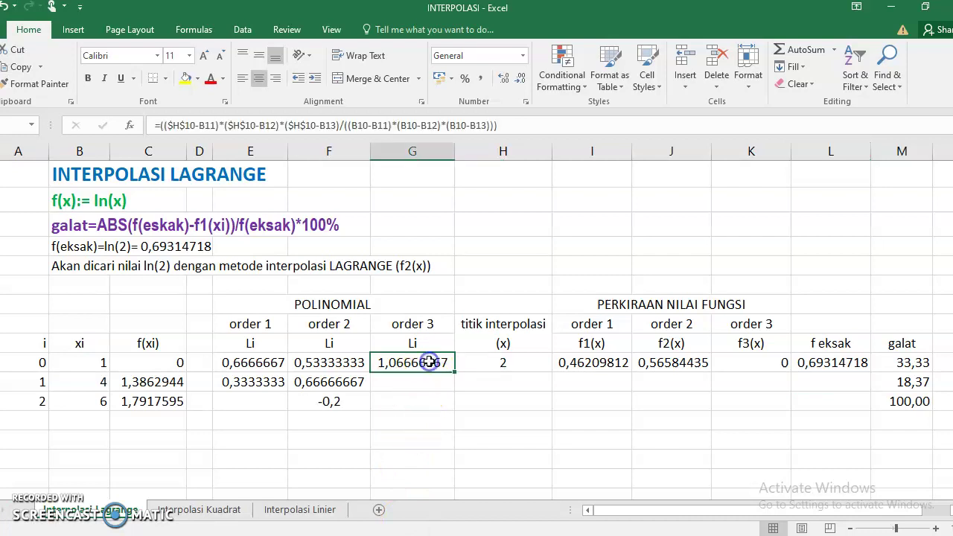
# Enter the fourth point's index 3 and xi 5 in row 13, correcting a mistyped 3.
pyautogui.click(34, 419)
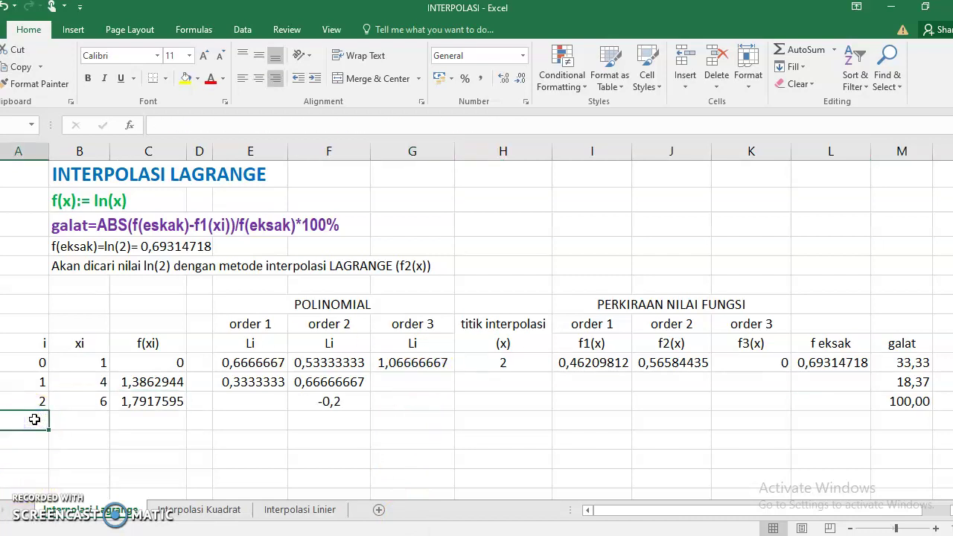
pyautogui.write('3')
pyautogui.press('Tab')
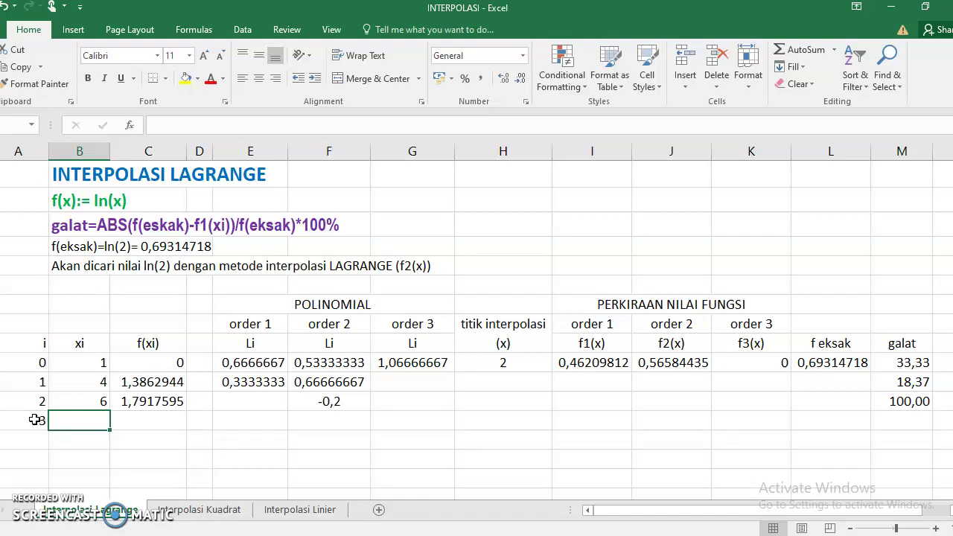
pyautogui.write('3')
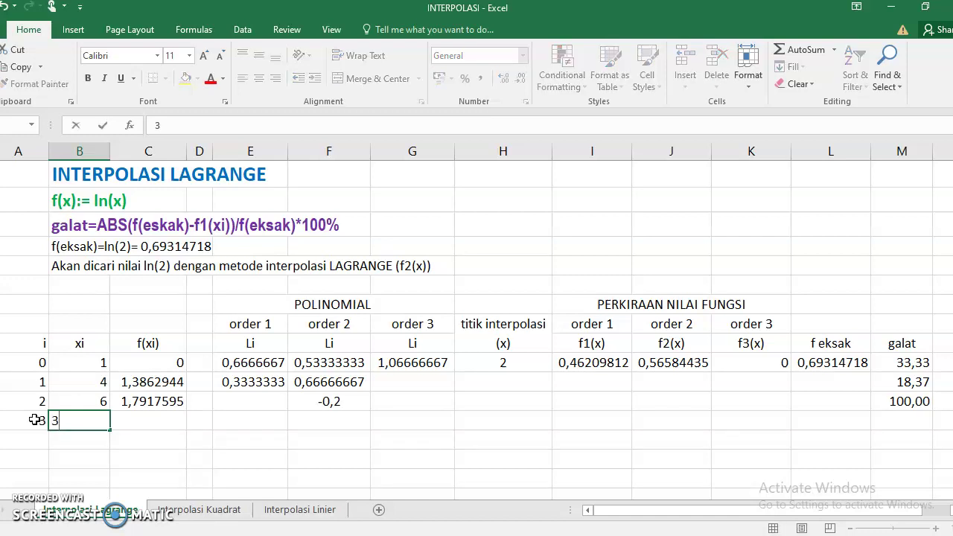
pyautogui.press('Return')
pyautogui.press('Up')
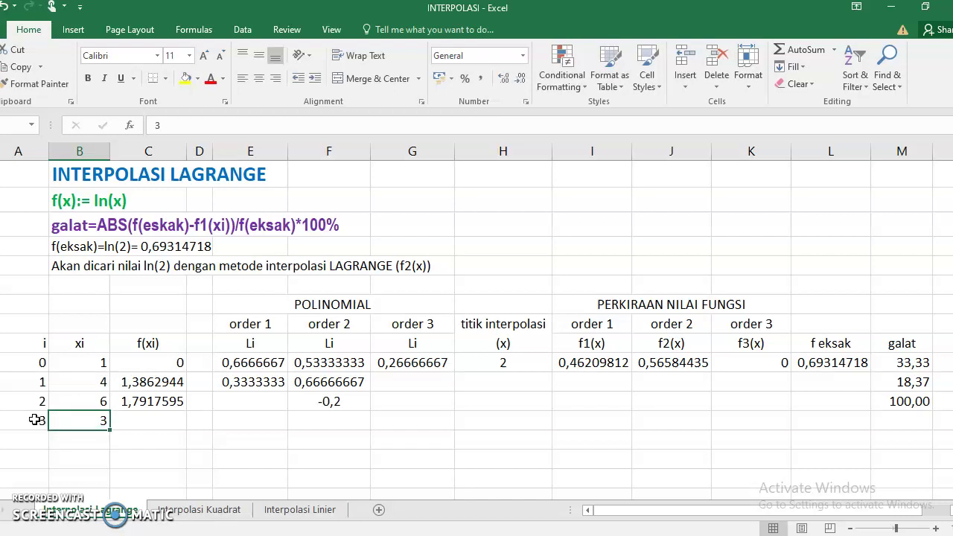
pyautogui.write('5')
pyautogui.press('Return')
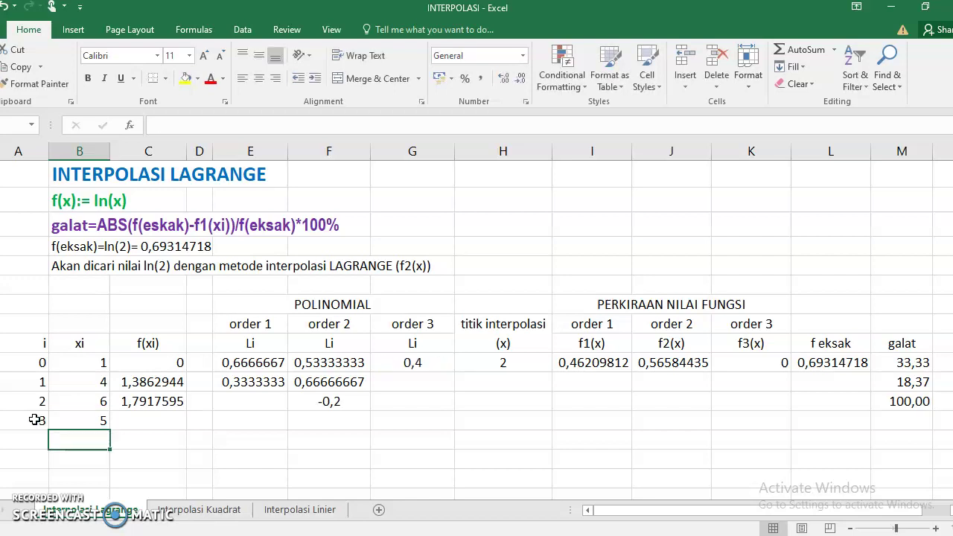
pyautogui.press('Up')
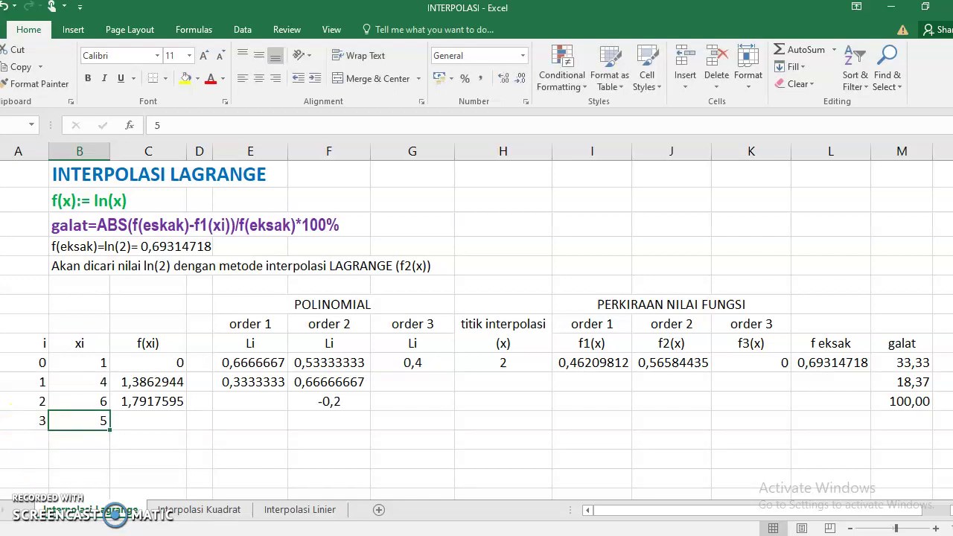
# Fill the LN formula down to C13, giving f(xi) 1,6094379.
pyautogui.click(145, 402)
pyautogui.moveTo(185, 410); pyautogui.dragTo(186, 424)
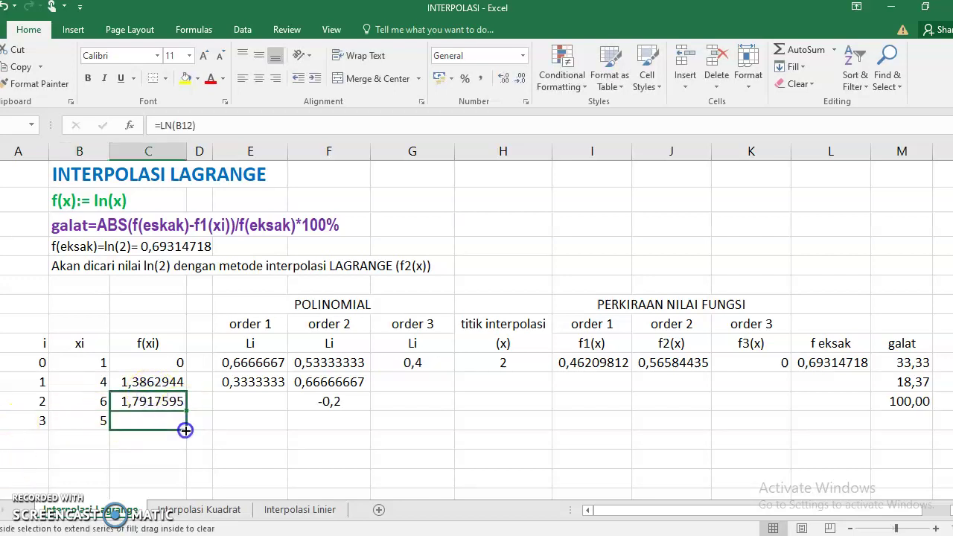
pyautogui.click(429, 365)
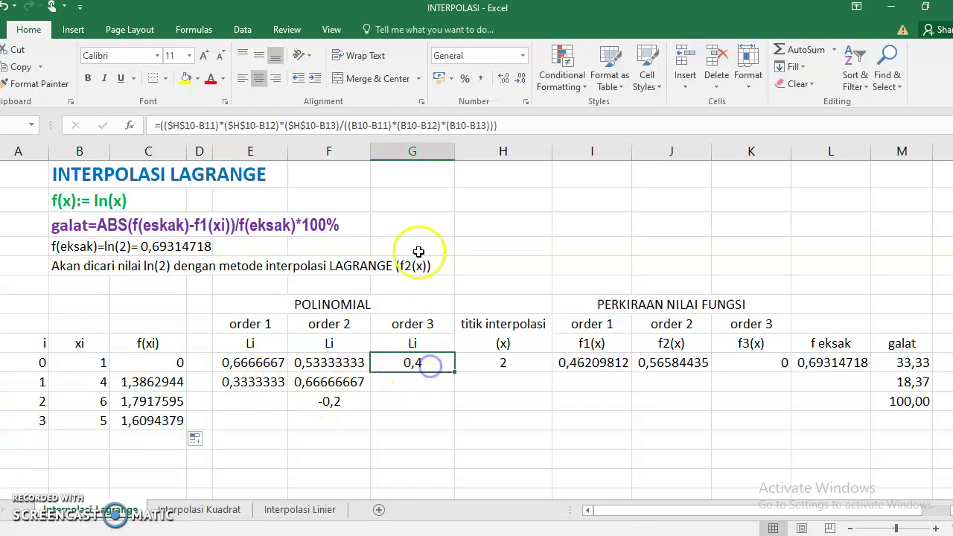
# Confirm G10's order-3 Li formula and copy it into G11.
pyautogui.click(356, 127)
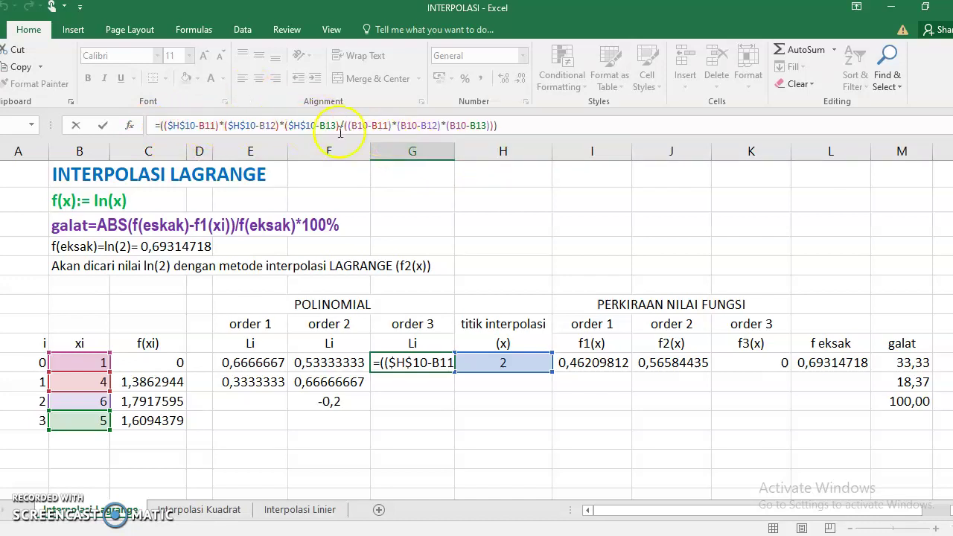
pyautogui.click(517, 133)
pyautogui.press('Return')
pyautogui.click(425, 364)
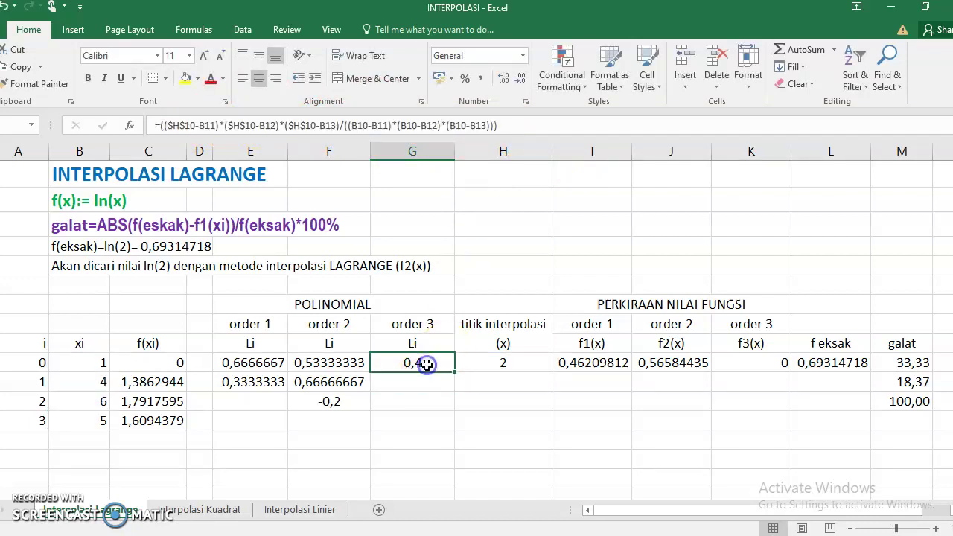
pyautogui.hotkey('ctrl', 'c')
pyautogui.click(425, 382)
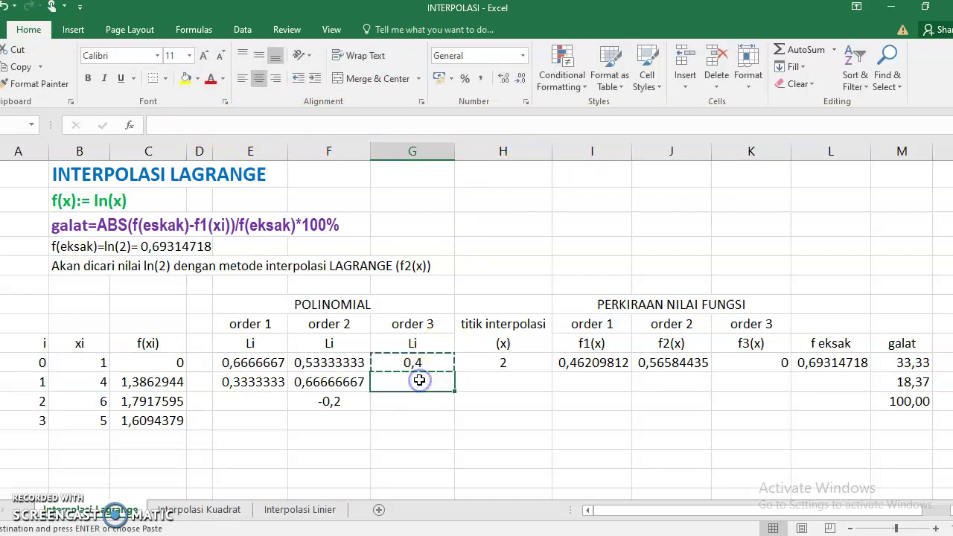
pyautogui.hotkey('ctrl', 'v')
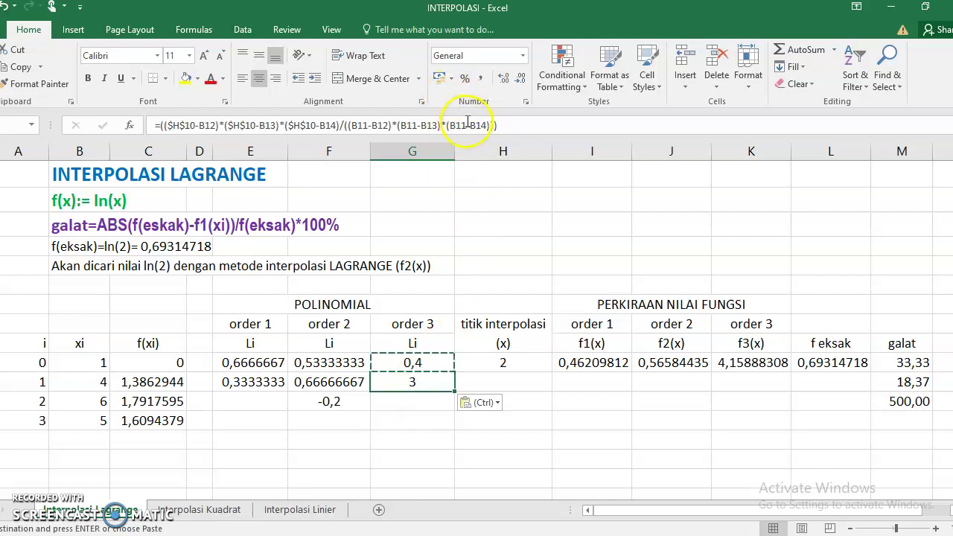
# Change both B14 references in G11 to B10, so the i=1 order-3 Li shows 2.
pyautogui.click(476, 129)
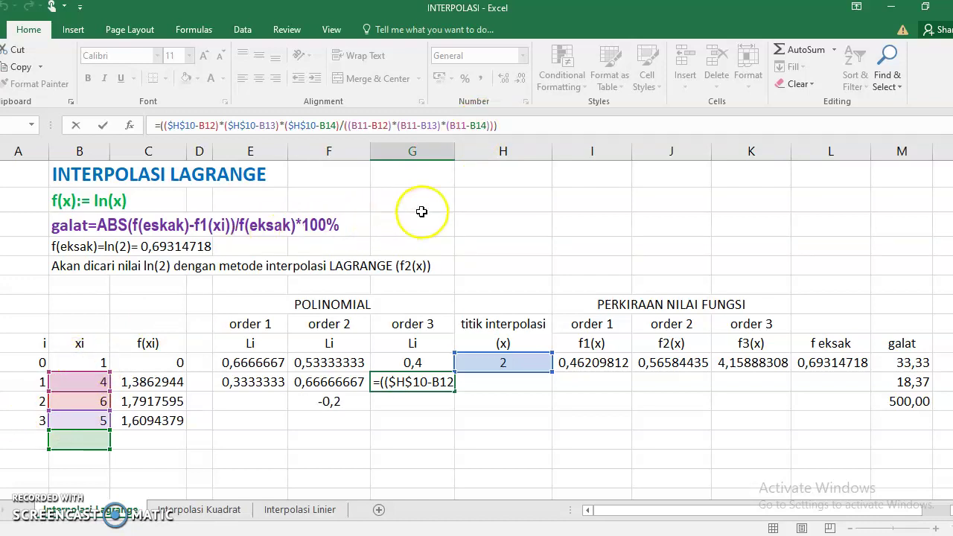
pyautogui.click(475, 138)
pyautogui.press('BackSpace')
pyautogui.write('0')
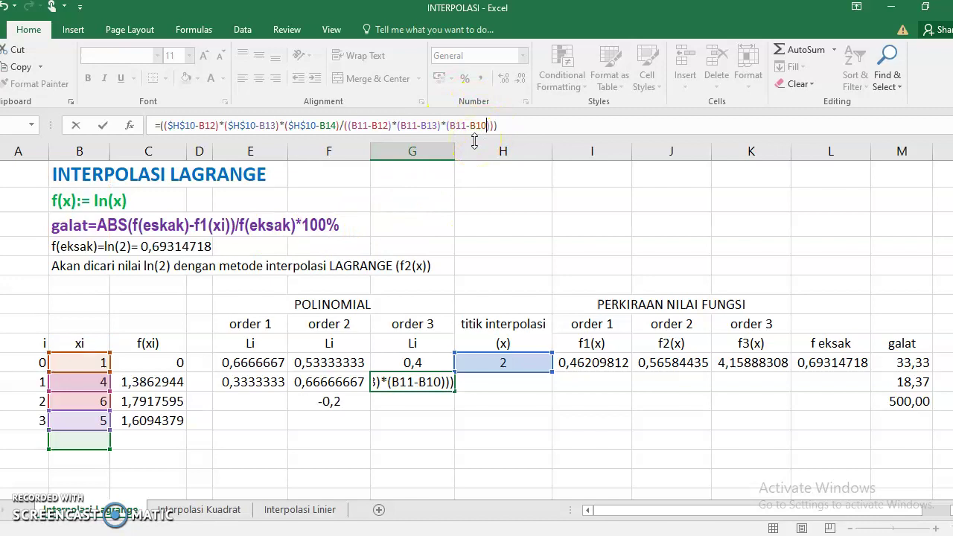
pyautogui.click(345, 136)
pyautogui.press('BackSpace')
pyautogui.write('0')
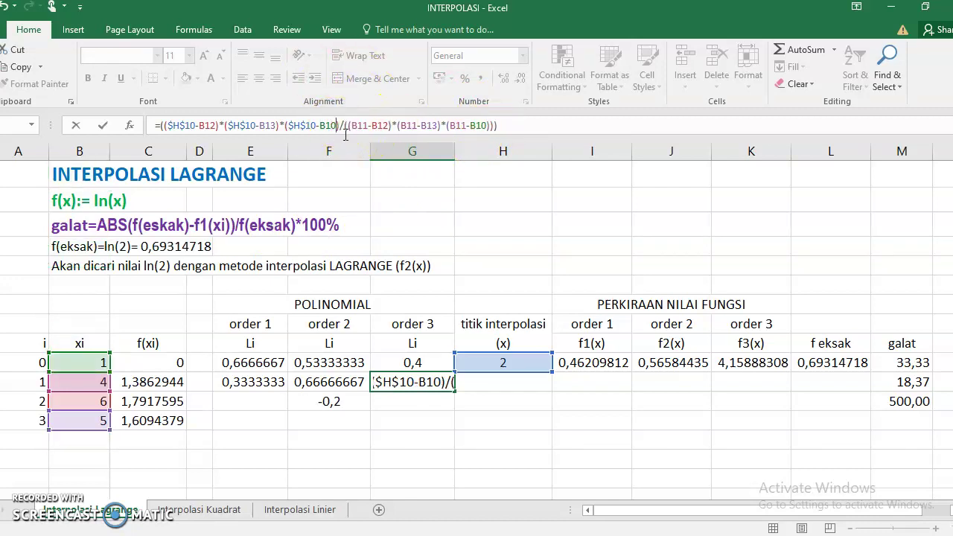
pyautogui.press('Return')
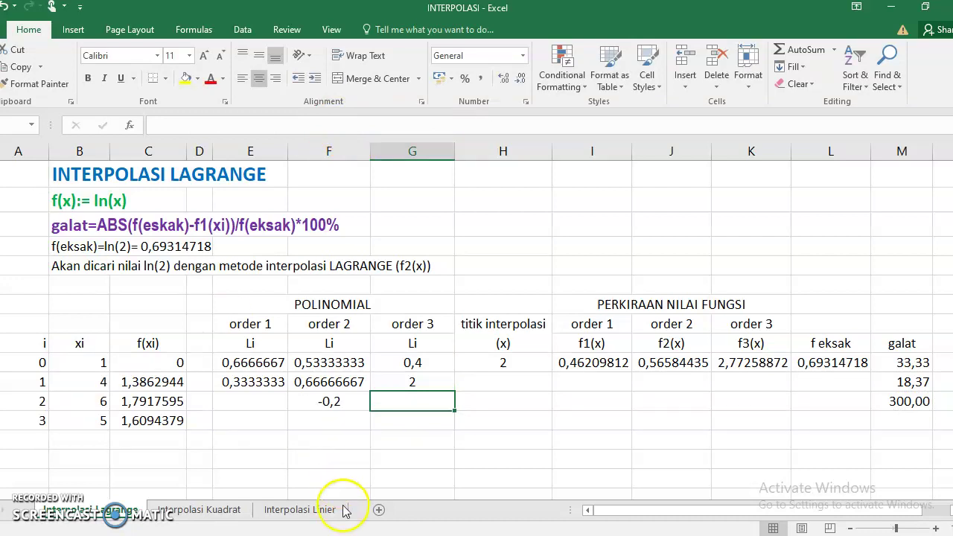
pyautogui.click(427, 382)
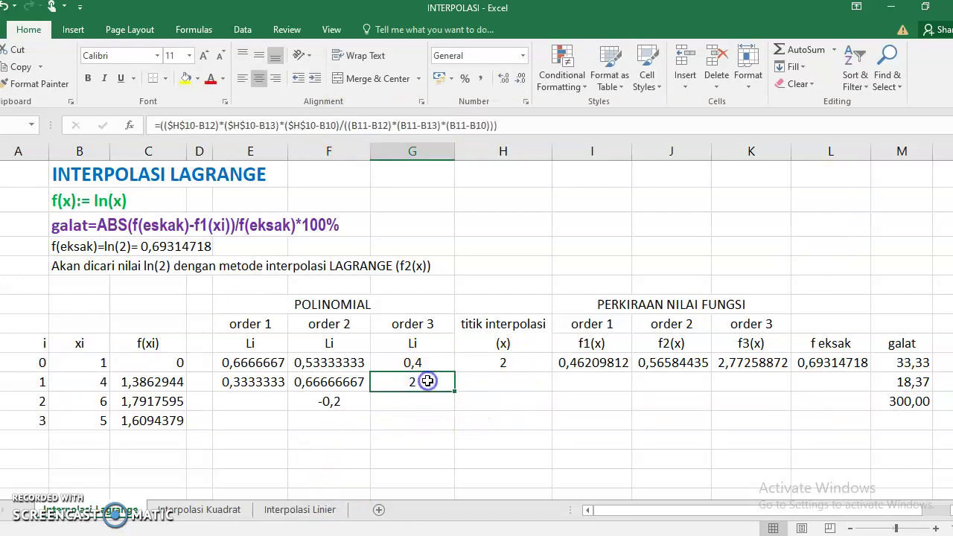
# Copy the Li formula from G11 to G12 and change its B14 references to B10.
pyautogui.hotkey('ctrl', 'c')
pyautogui.click(427, 406)
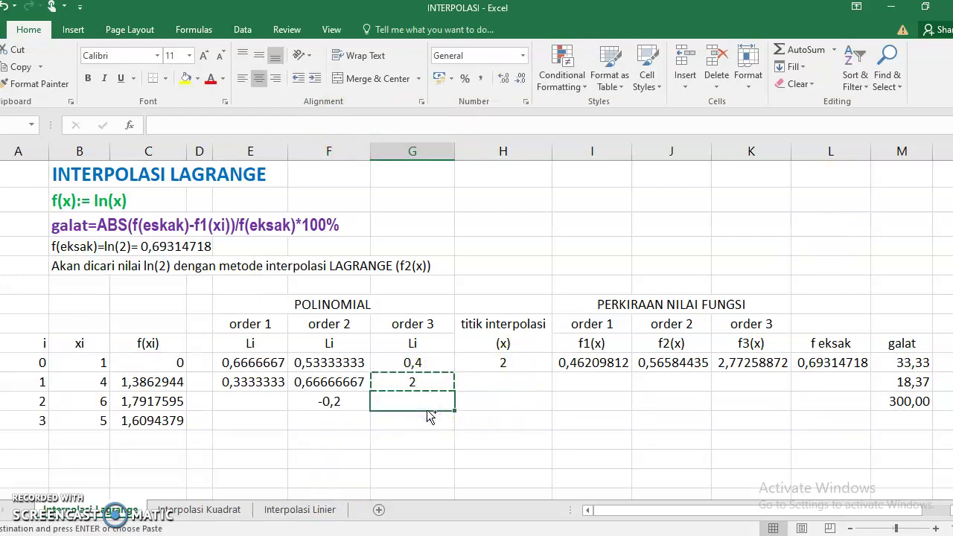
pyautogui.hotkey('ctrl', 'v')
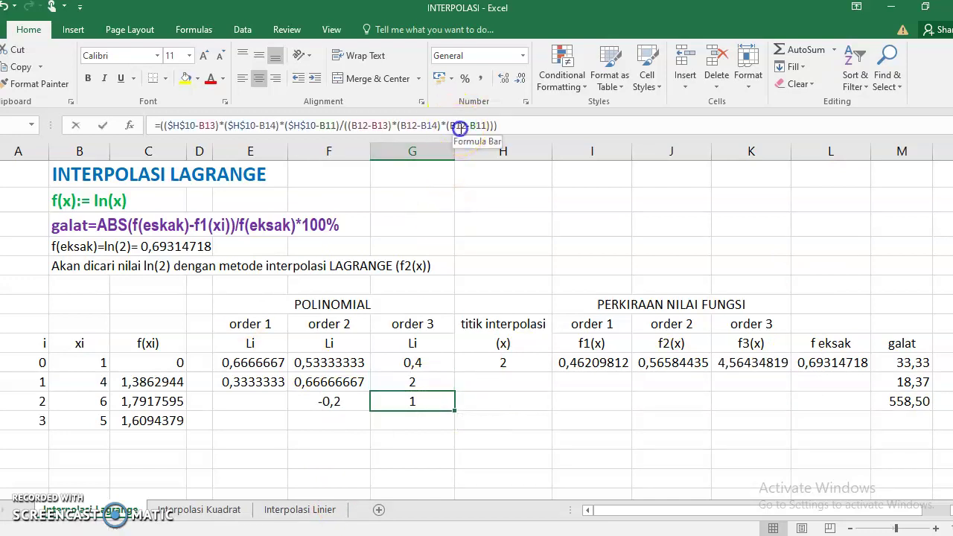
pyautogui.click(460, 125)
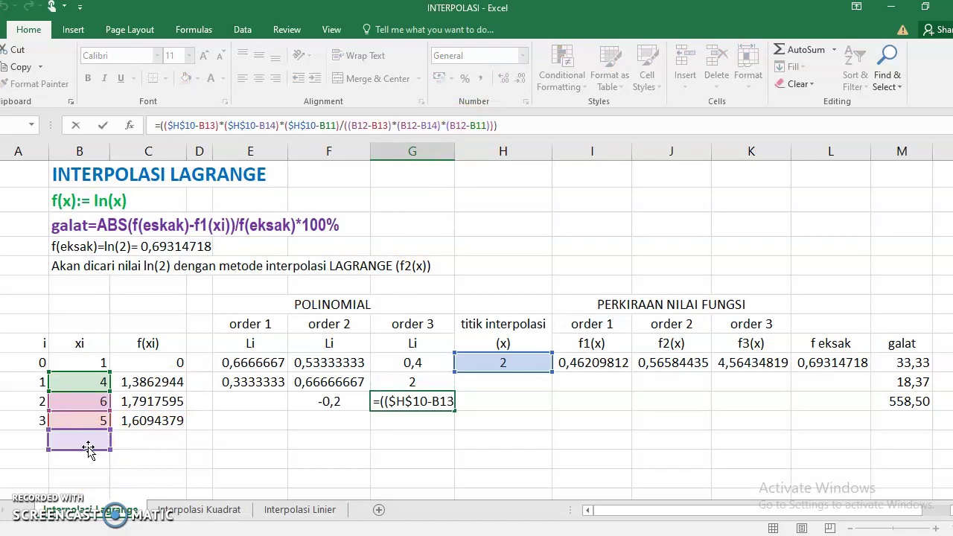
pyautogui.click(436, 128)
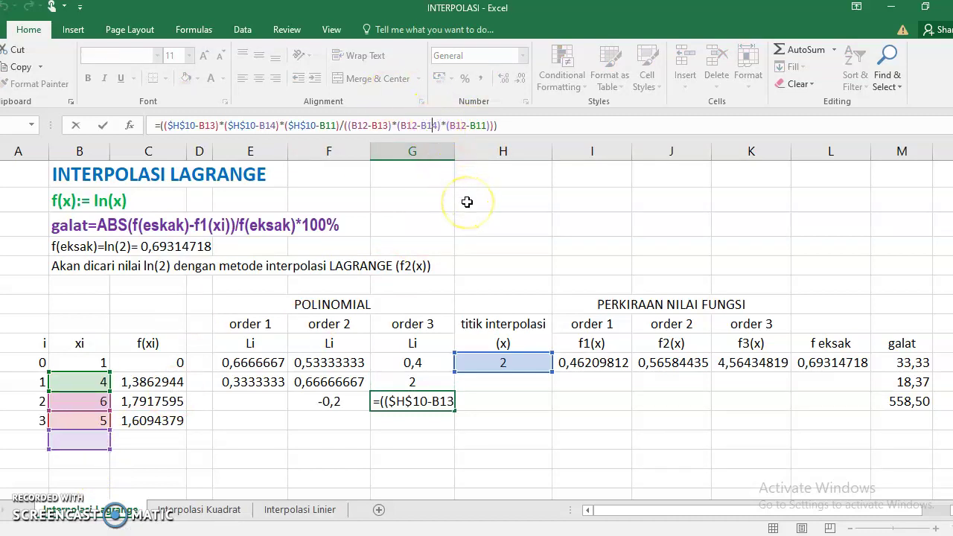
pyautogui.press('Delete')
pyautogui.write('10')
pyautogui.press('BackSpace')
pyautogui.press('BackSpace')
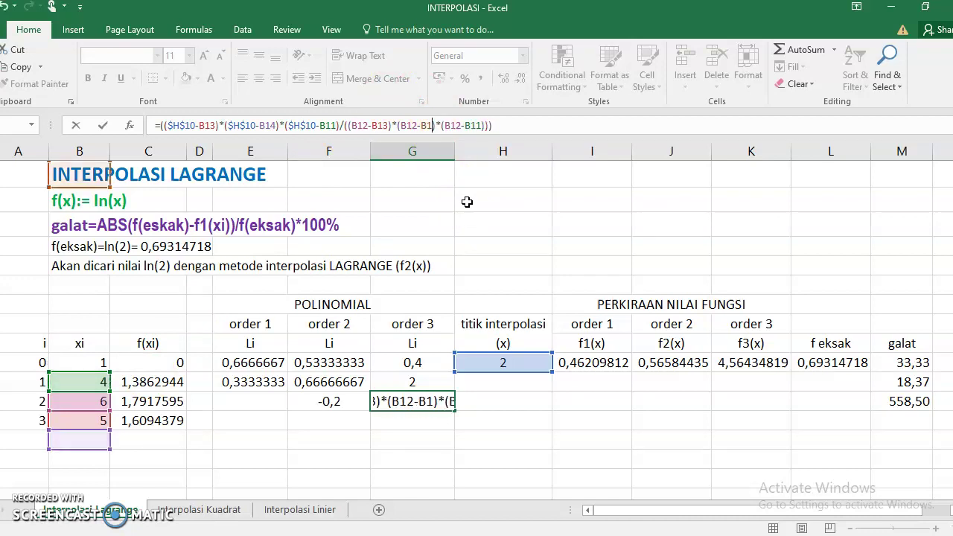
pyautogui.write('0')
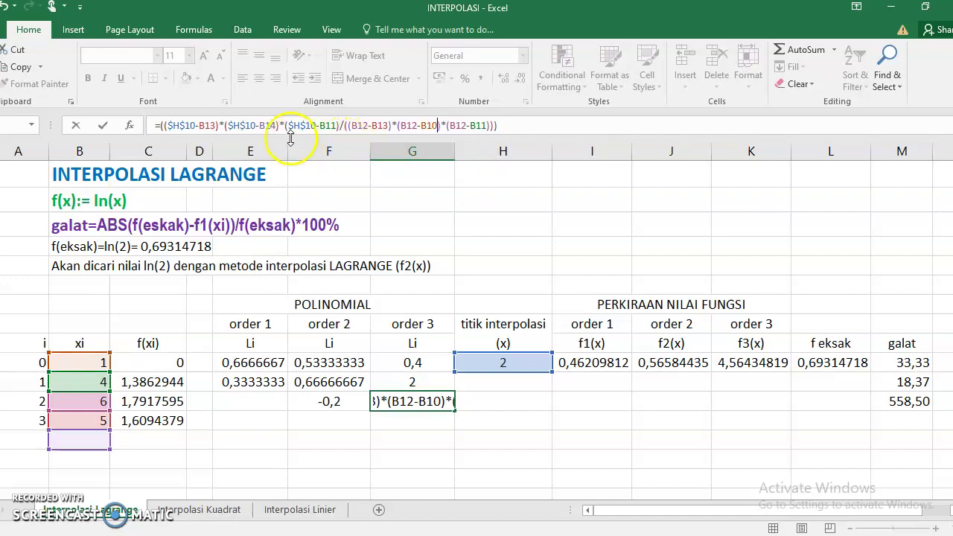
pyautogui.press('Left')
pyautogui.press('Left')
pyautogui.press('Left')
pyautogui.press('BackSpace')
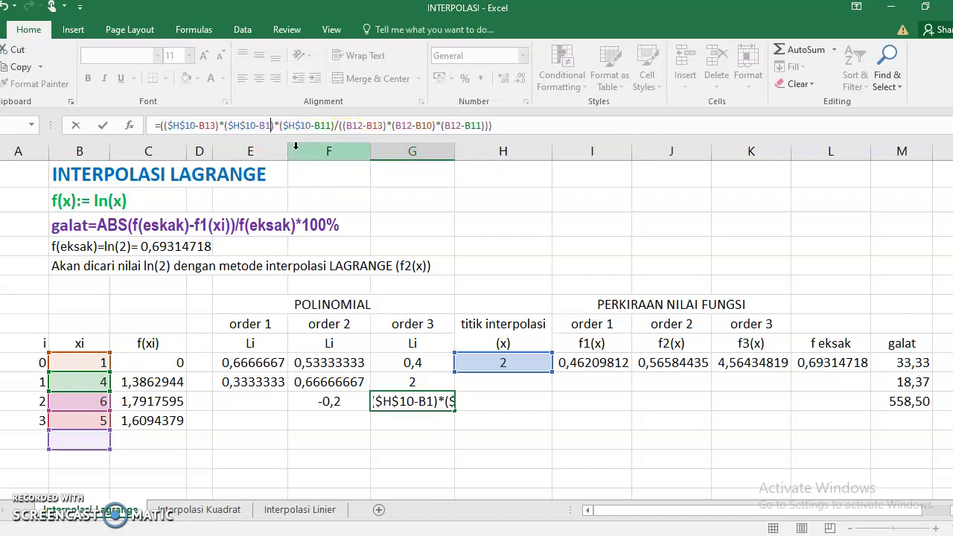
pyautogui.write('0')
pyautogui.press('Return')
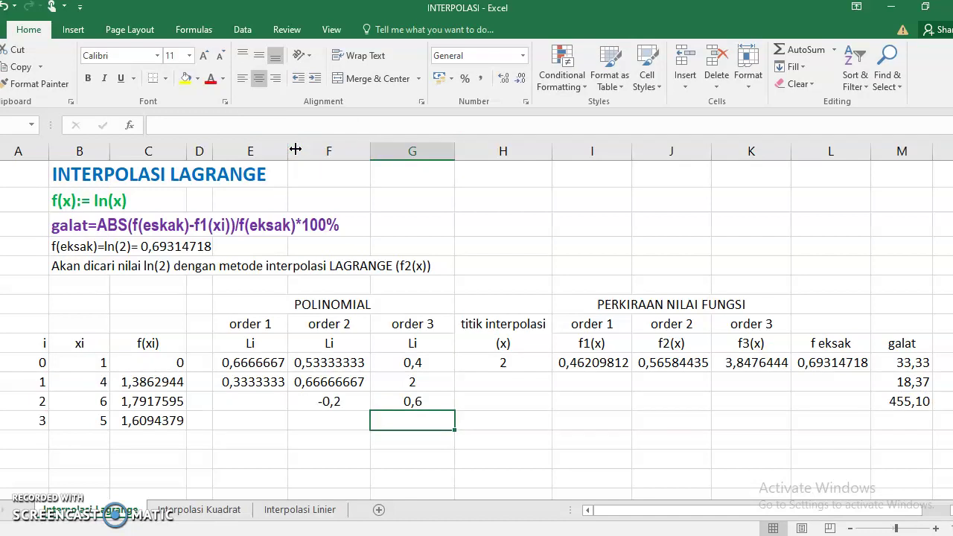
# Copy G12's Li formula to G13 and replace its B14 references with B10, giving 0,6.
pyautogui.click(426, 405)
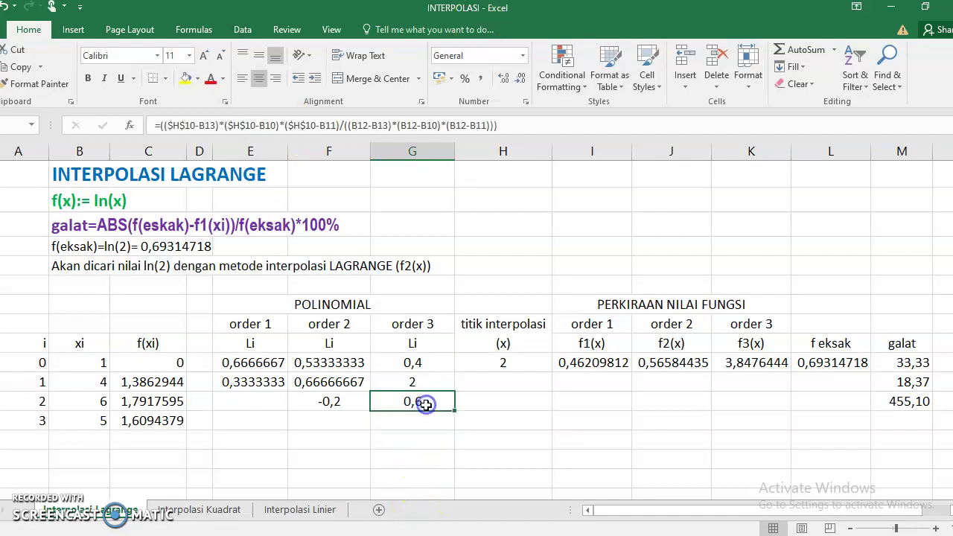
pyautogui.hotkey('ctrl', 'c')
pyautogui.click(425, 421)
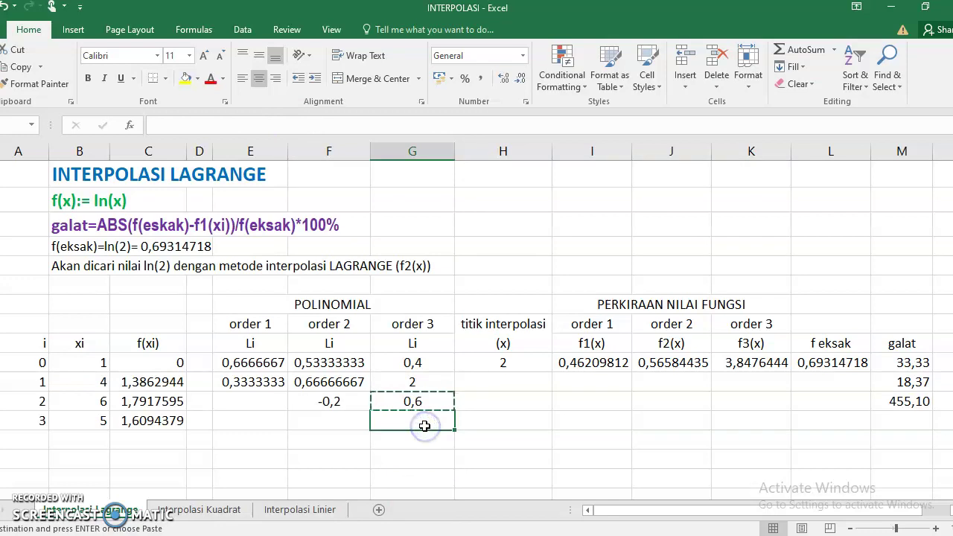
pyautogui.hotkey('ctrl', 'v')
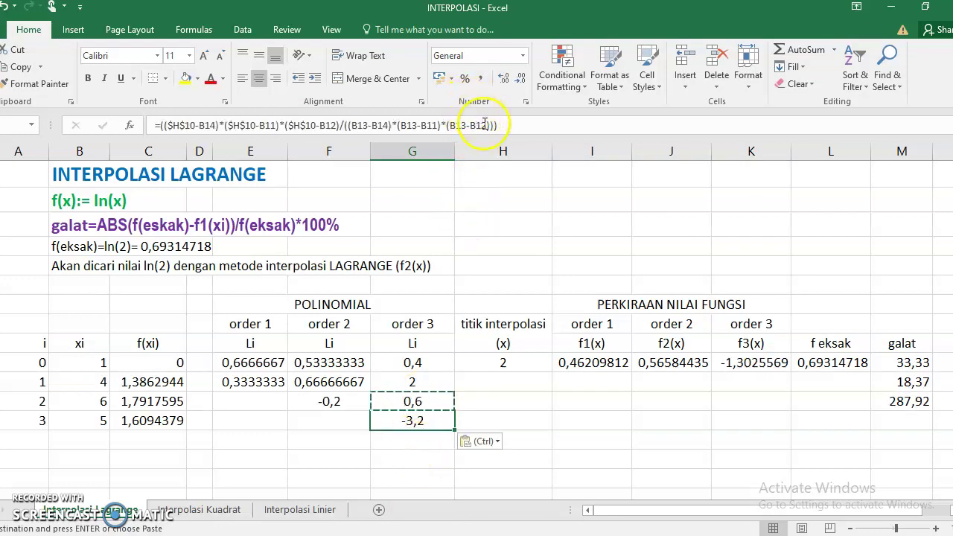
pyautogui.click(492, 127)
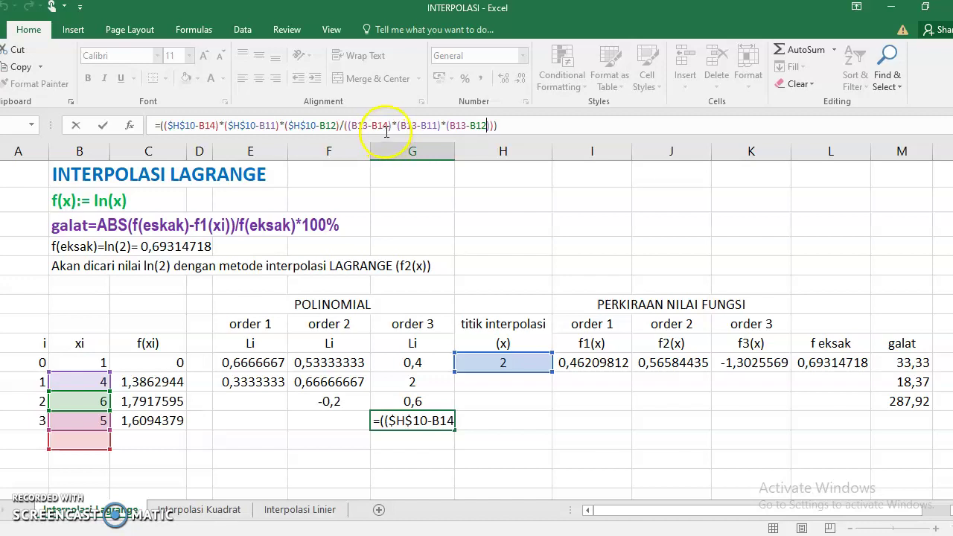
pyautogui.press('Delete')
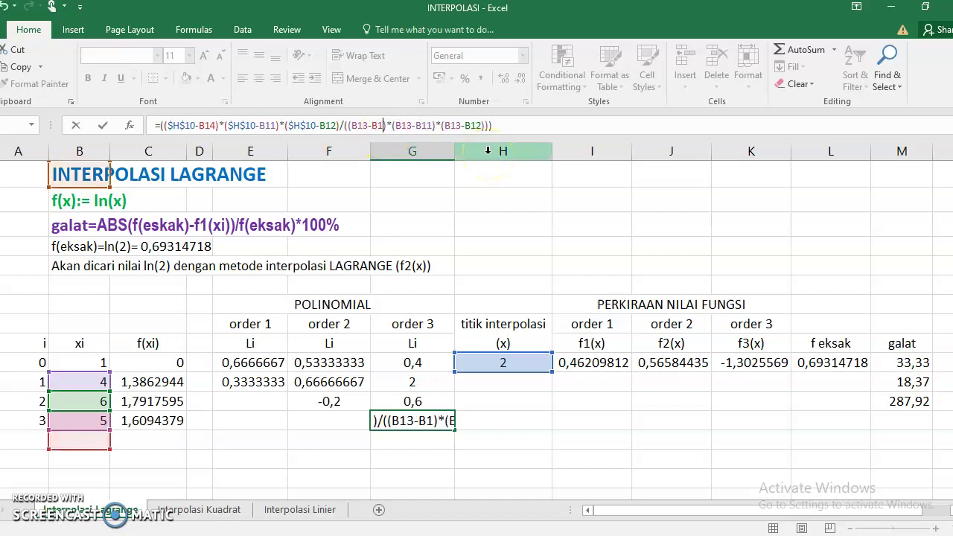
pyautogui.write('0')
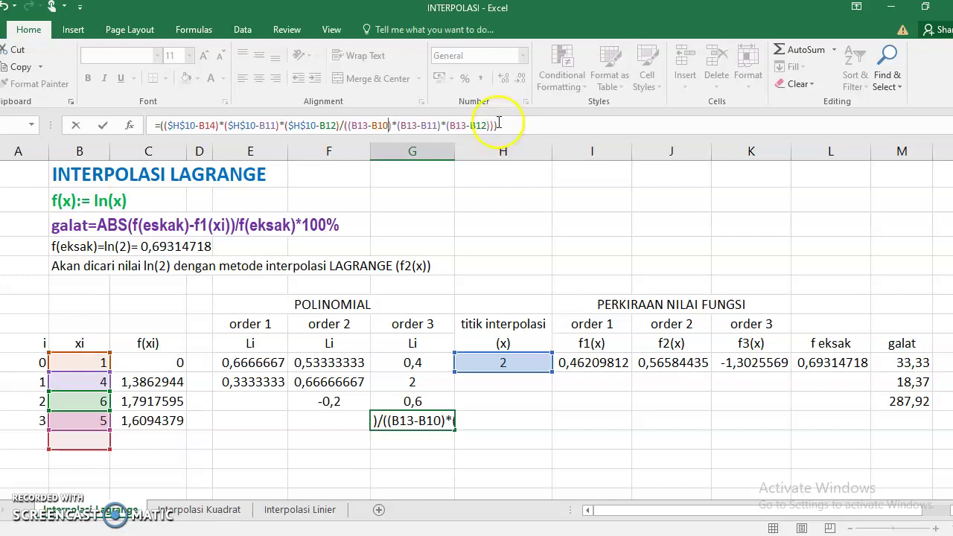
pyautogui.click(214, 125)
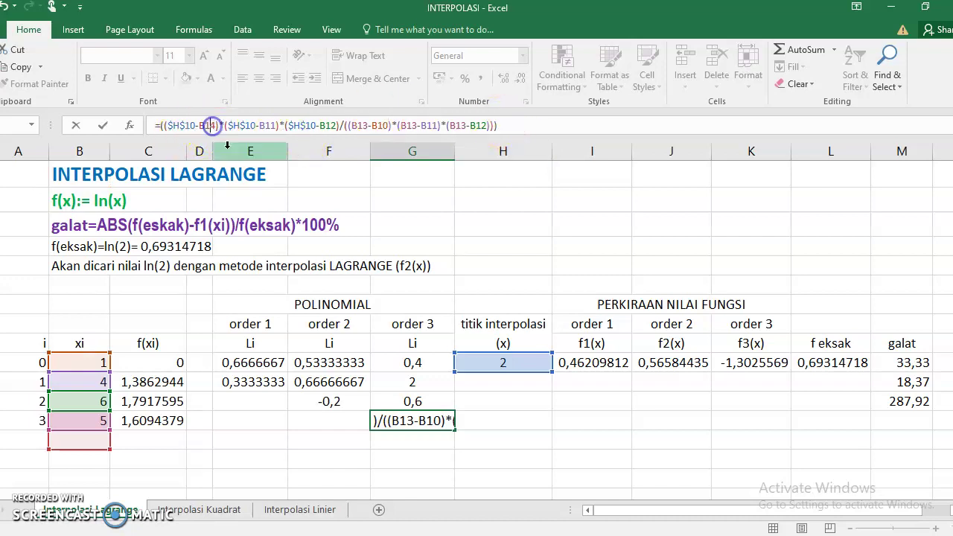
pyautogui.press('BackSpace')
pyautogui.write('0')
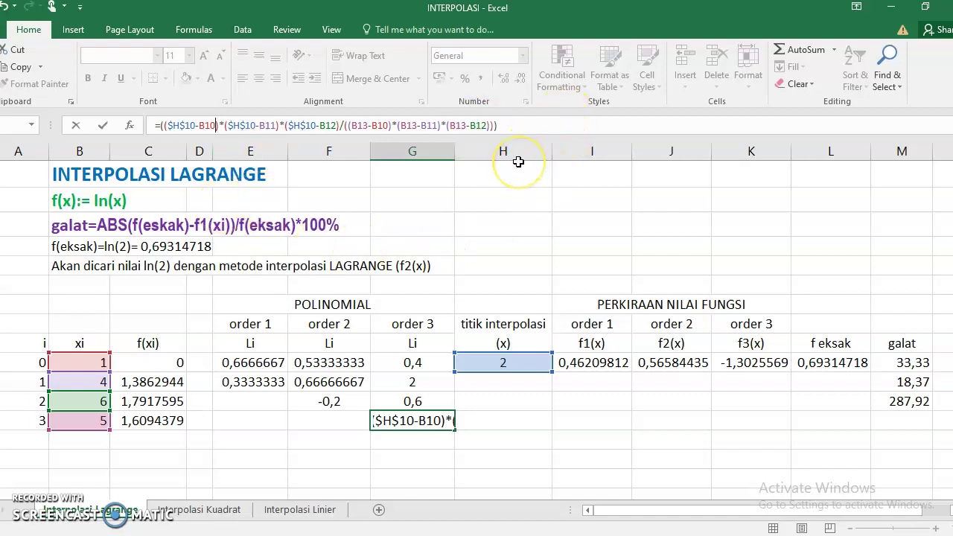
pyautogui.press('Return')
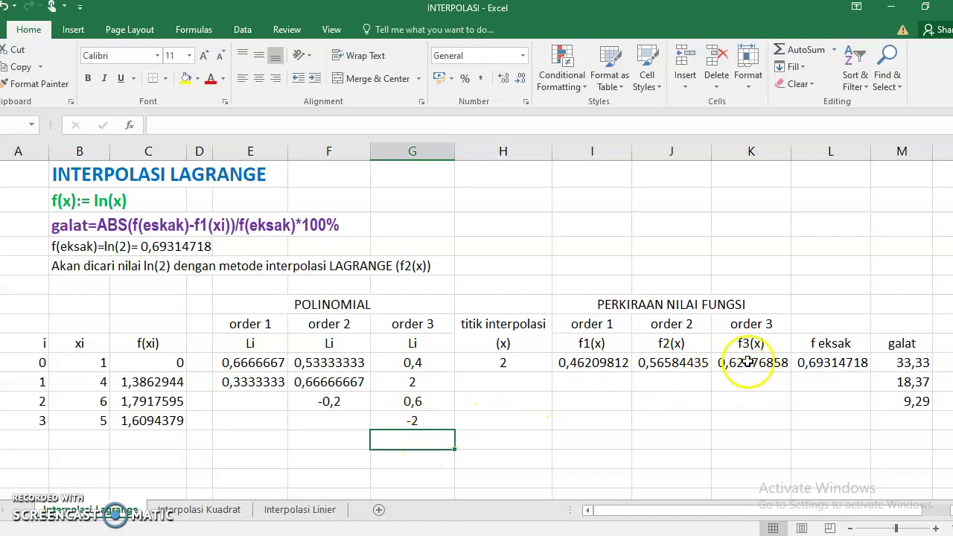
pyautogui.click(751, 363)
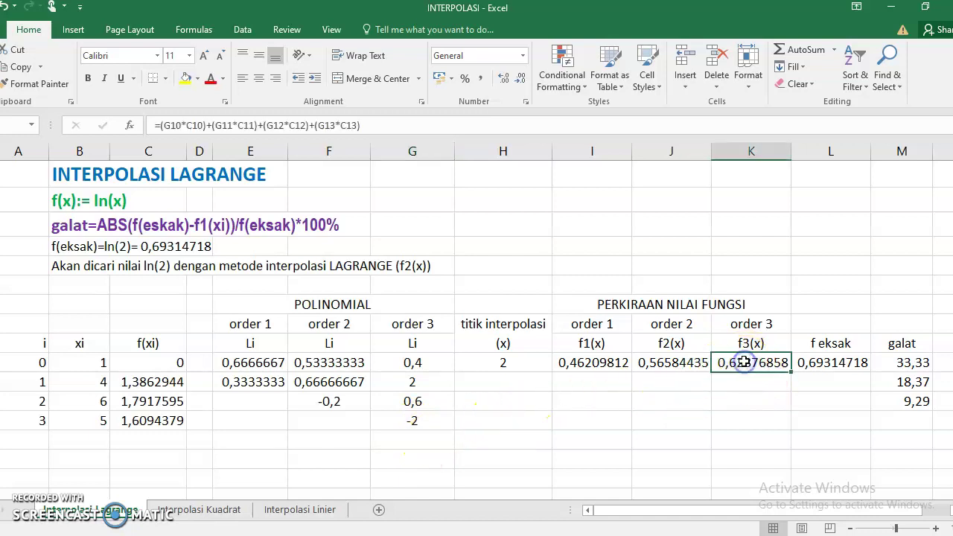
pyautogui.click(196, 125)
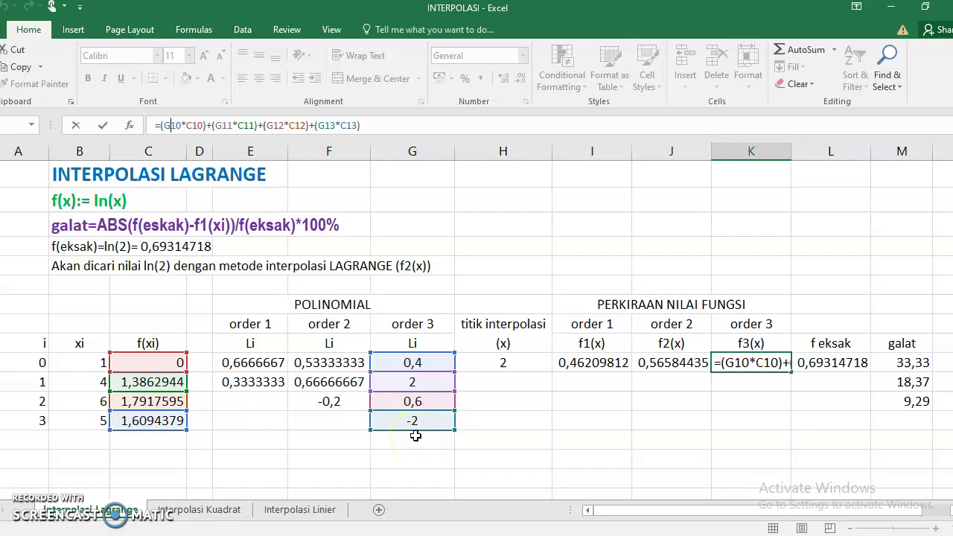
pyautogui.press('Return')
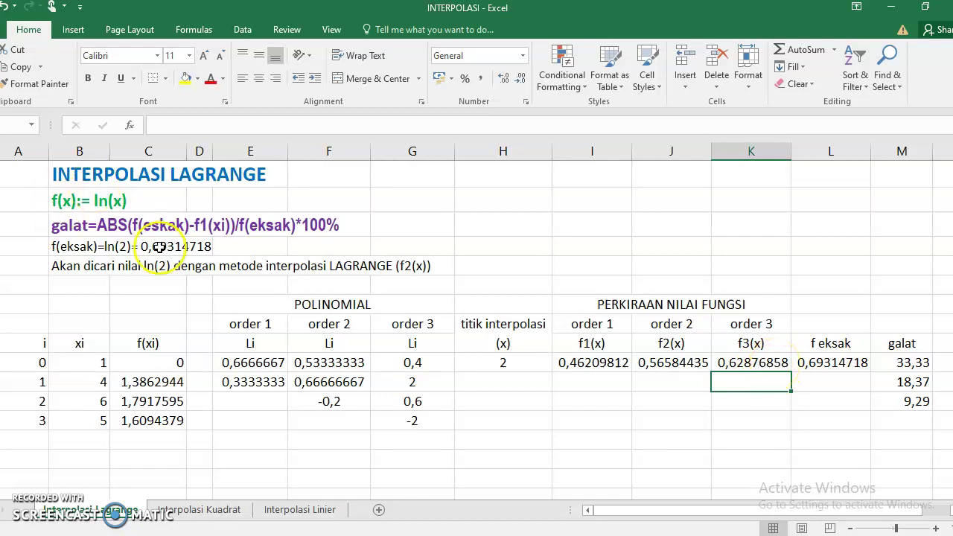
pyautogui.click(905, 400)
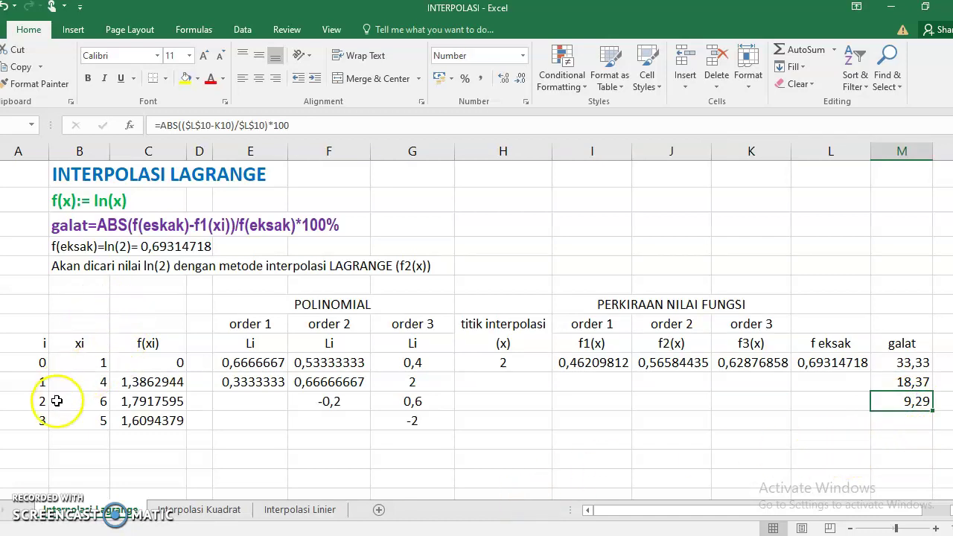
# Enter the new xi values: 4 in B13, 3 in B12 and 2,5 in B11.
pyautogui.click(96, 383)
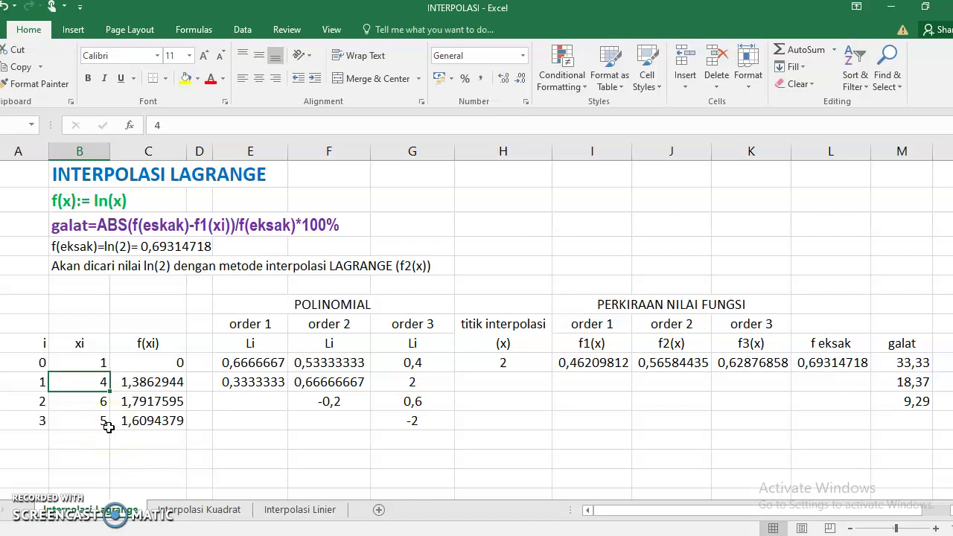
pyautogui.press('Down')
pyautogui.press('Up')
pyautogui.press('Down')
pyautogui.press('Down')
pyautogui.write('4')
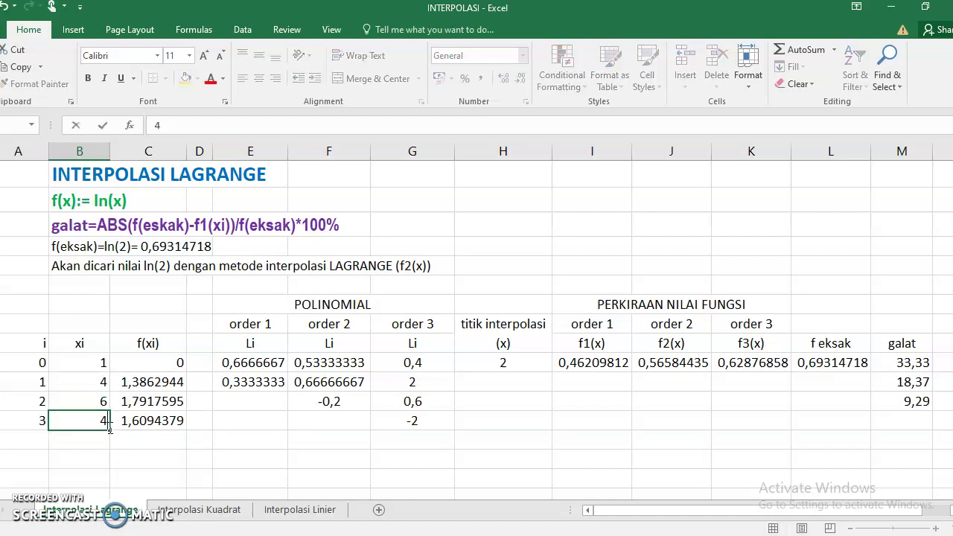
pyautogui.press('Up')
pyautogui.press('Up')
pyautogui.press('Down')
pyautogui.write('3')
pyautogui.press('Up')
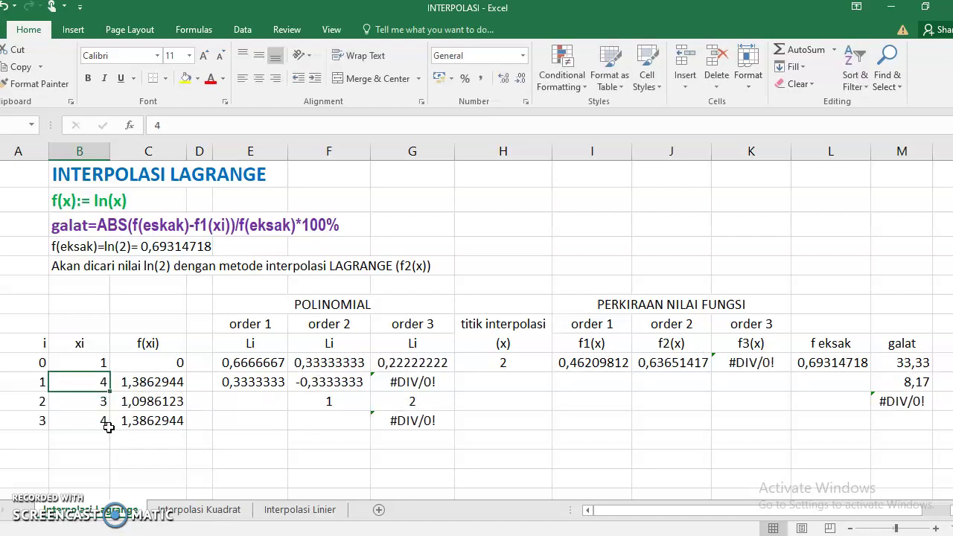
pyautogui.write('2,5')
pyautogui.press('Return')
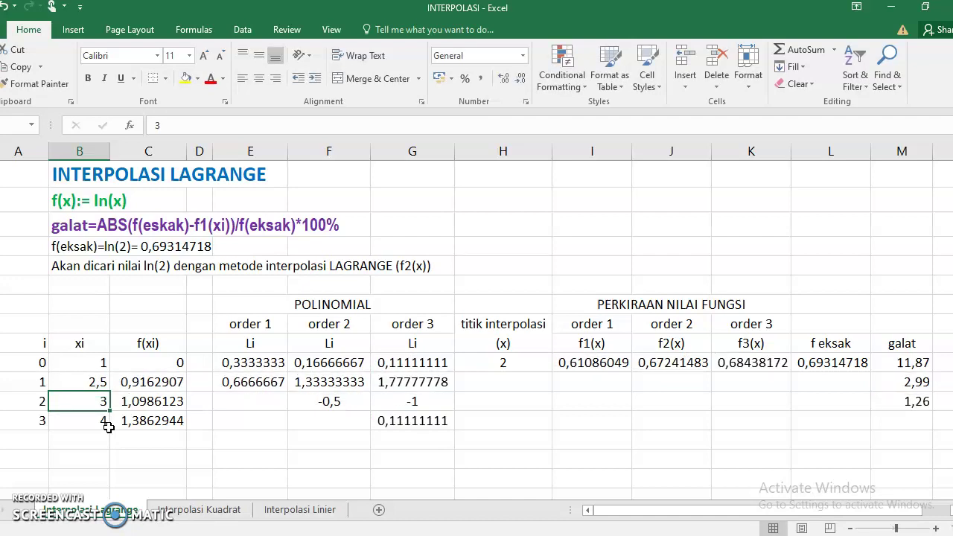